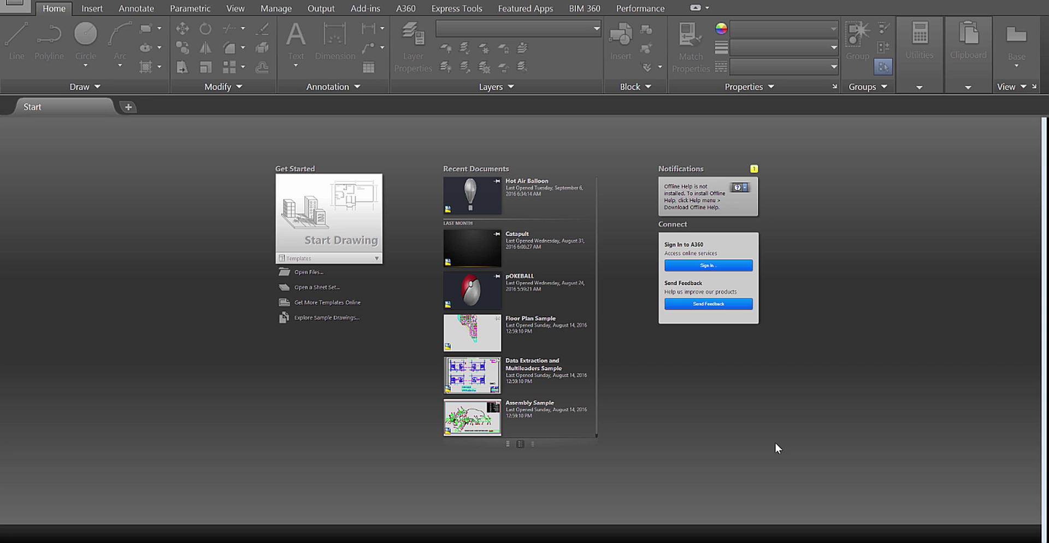
Step: Start a new blank drawing, Drawing8, from the Start page
{"action": "left_click", "coordinate": [343, 221]}
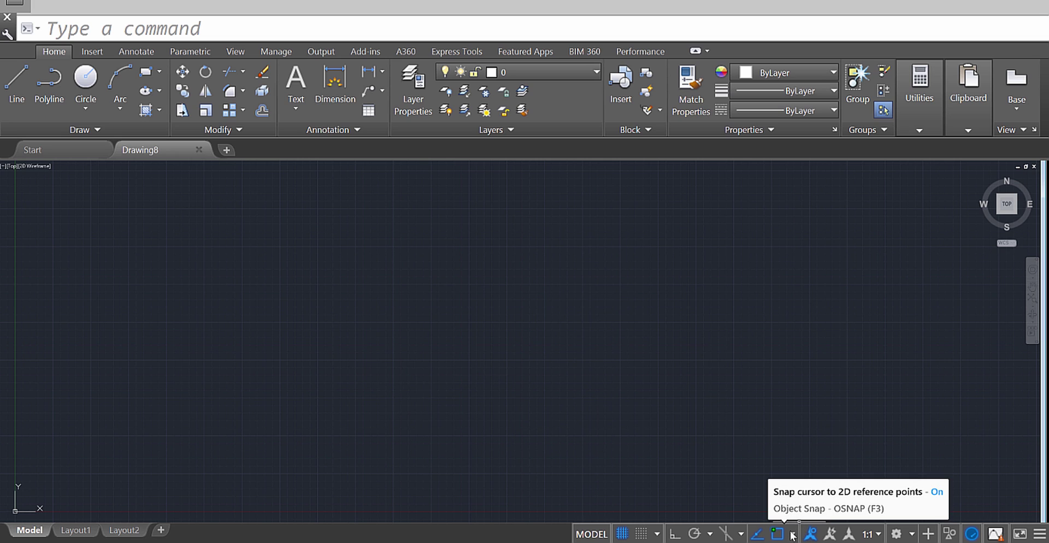
Step: Enable every object snap mode, Endpoint through Parallel, in Drafting Settings
{"action": "left_click", "coordinate": [793, 534]}
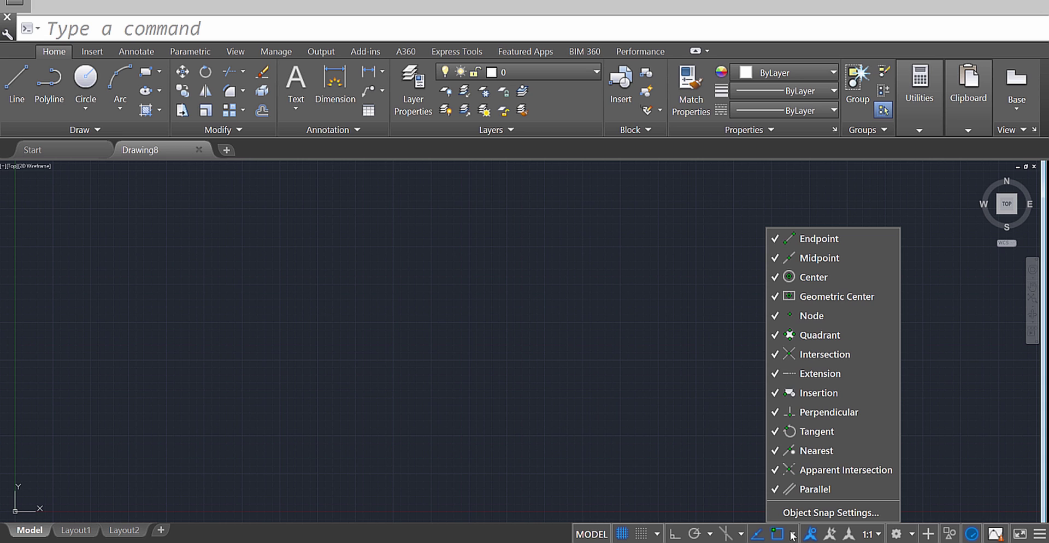
{"action": "left_click", "coordinate": [819, 514]}
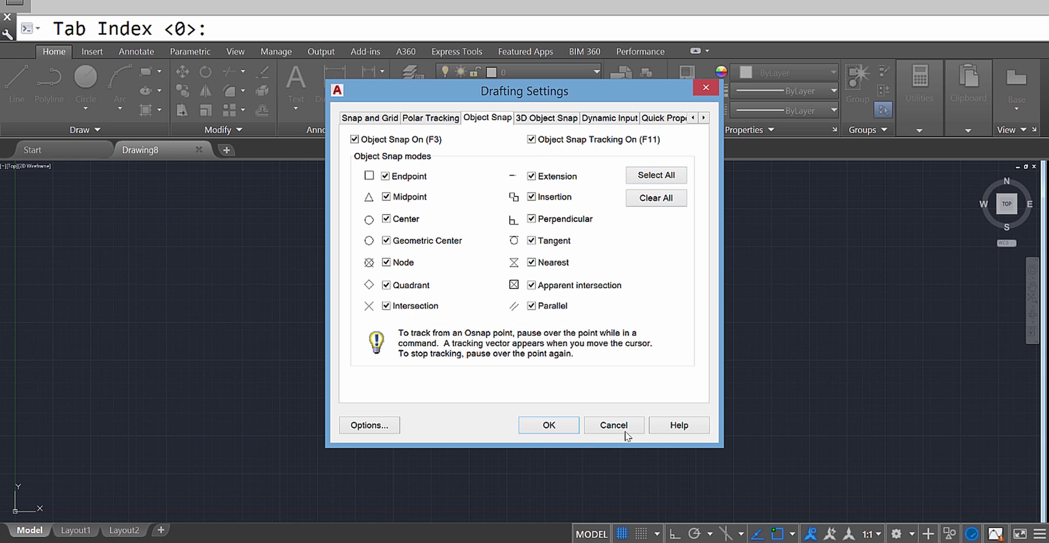
{"action": "left_click", "coordinate": [547, 425]}
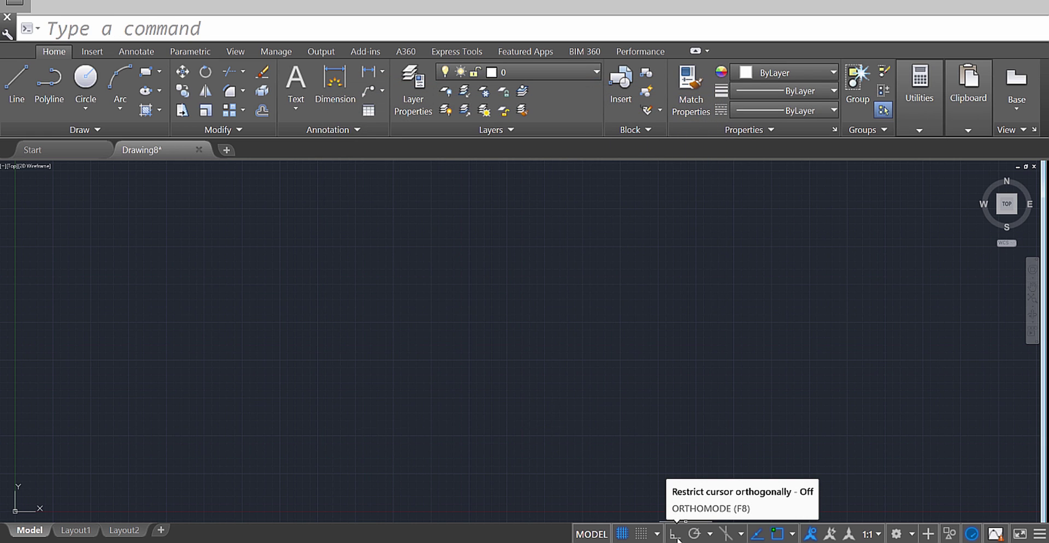
Step: Draw a few free-angle practice line segments, then undo them
{"action": "left_click", "coordinate": [17, 82]}
{"action": "left_click", "coordinate": [381, 235]}
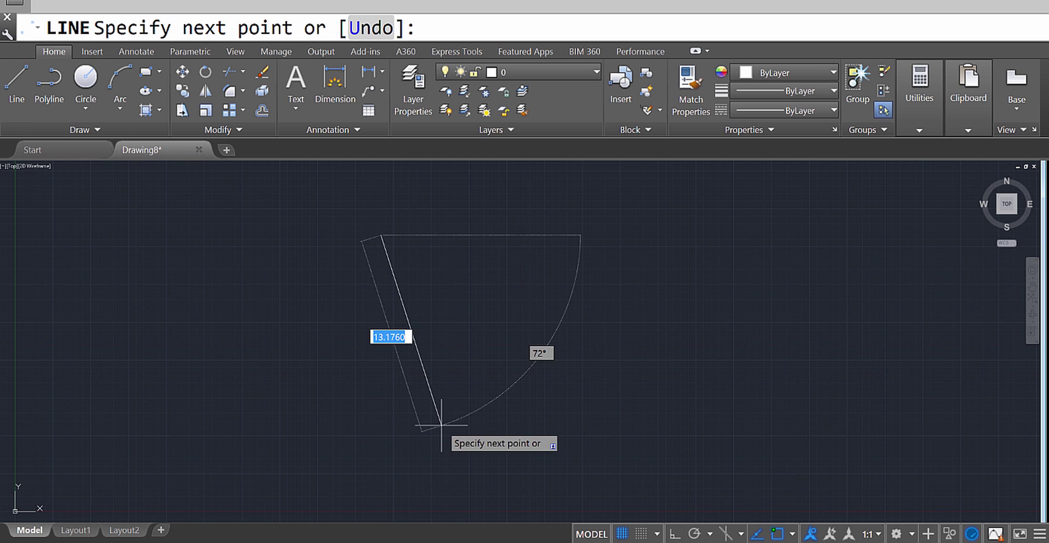
{"action": "left_click", "coordinate": [441, 425]}
{"action": "left_click", "coordinate": [731, 461]}
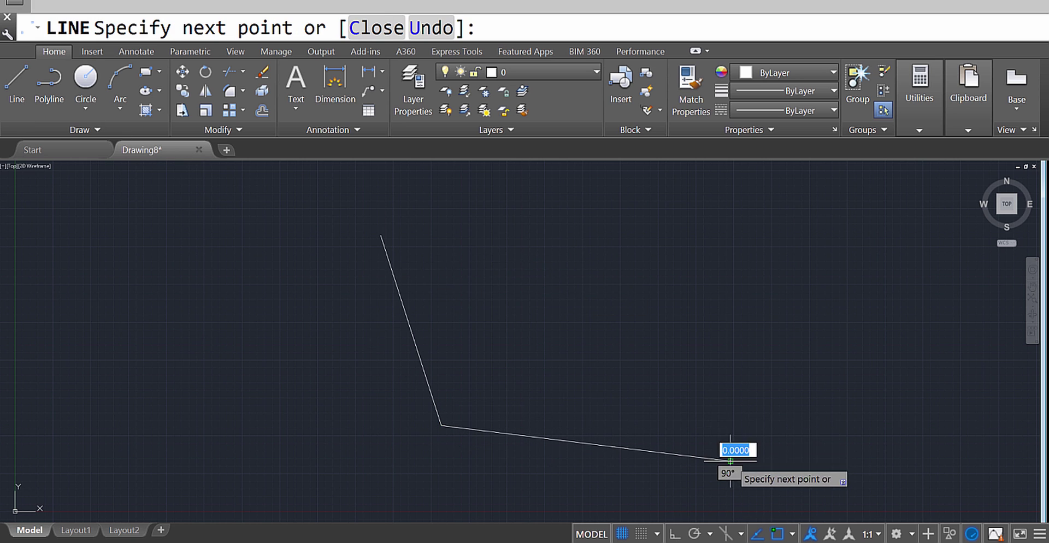
{"action": "left_click", "coordinate": [874, 359]}
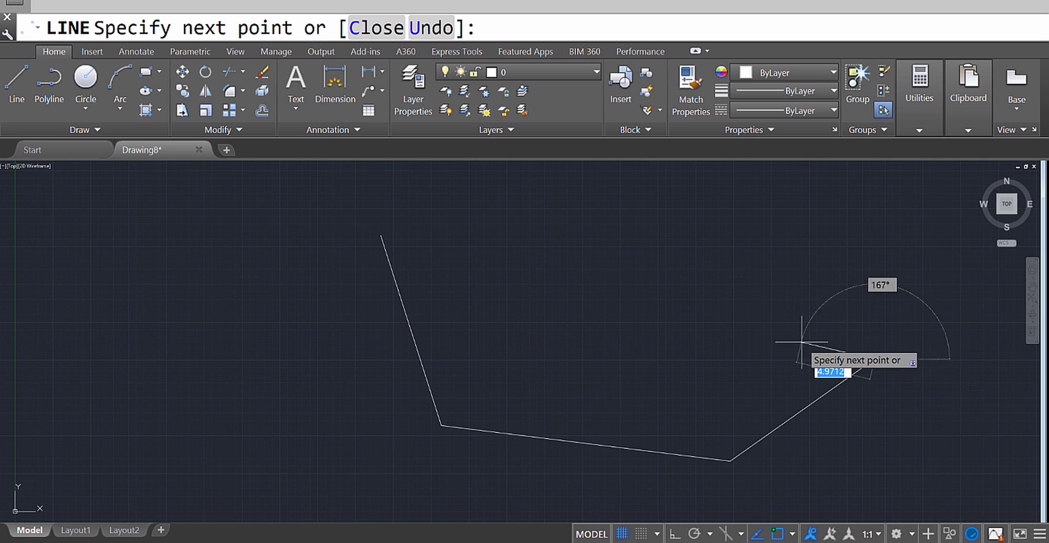
{"action": "key", "text": "Escape"}
{"action": "key", "text": "ctrl+z"}
Step: Turn on Ortho and draw a stepped line of horizontal and vertical segments
{"action": "left_click", "coordinate": [676, 538]}
{"action": "left_click", "coordinate": [17, 82]}
{"action": "left_click", "coordinate": [479, 222]}
{"action": "left_click", "coordinate": [478, 393]}
{"action": "left_click", "coordinate": [686, 392]}
{"action": "left_click", "coordinate": [720, 273]}
{"action": "left_click", "coordinate": [849, 274]}
{"action": "key", "text": "Return"}
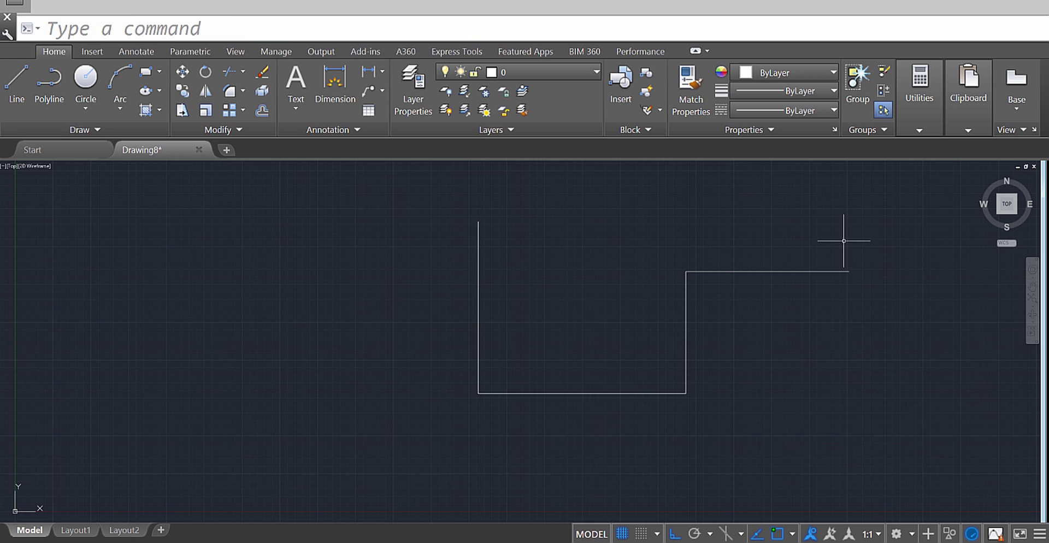
Step: Window-select all the test lines and delete them
{"action": "key", "text": "XF86AudioLowerVolume"}
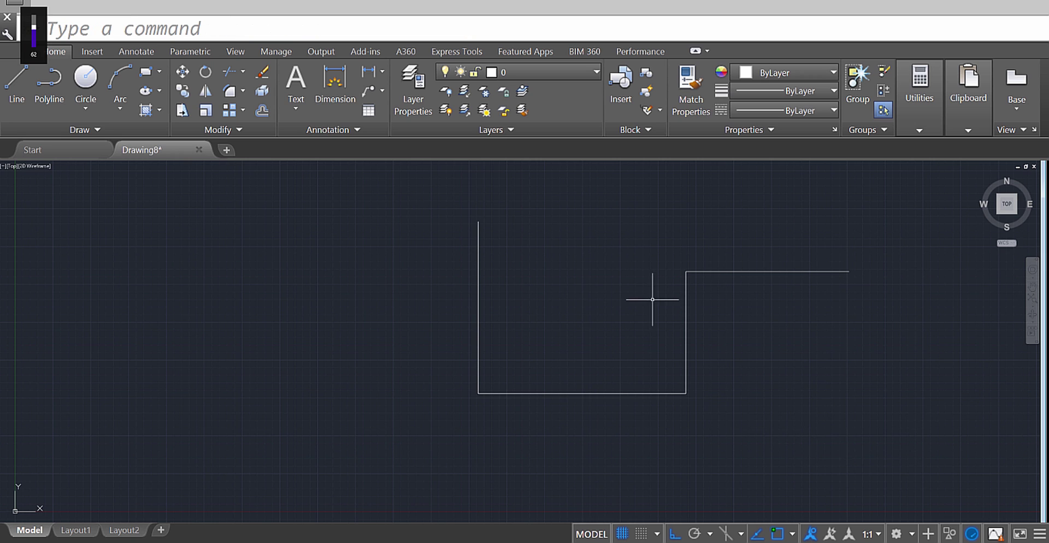
{"action": "left_click", "coordinate": [431, 197]}
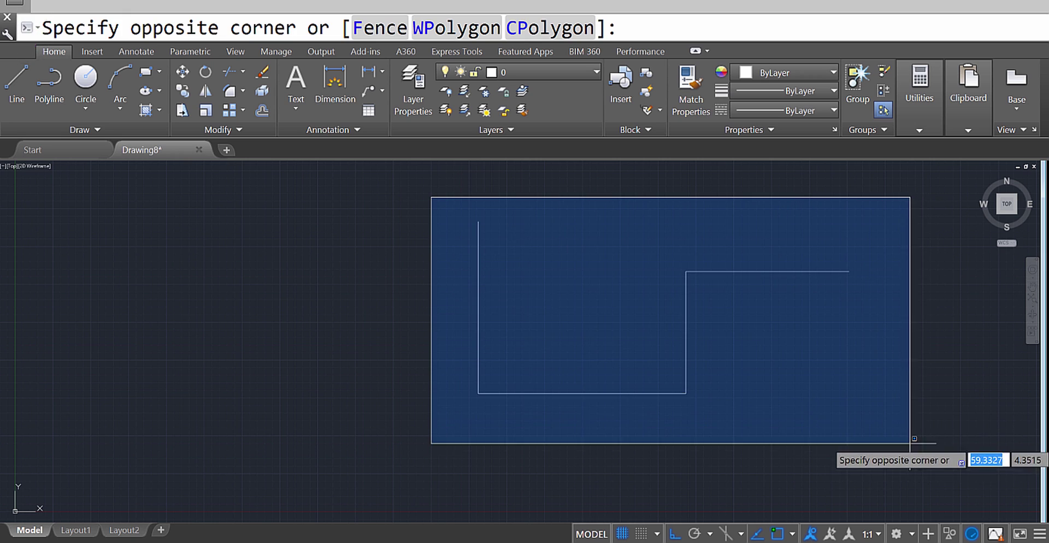
{"action": "left_click", "coordinate": [902, 438]}
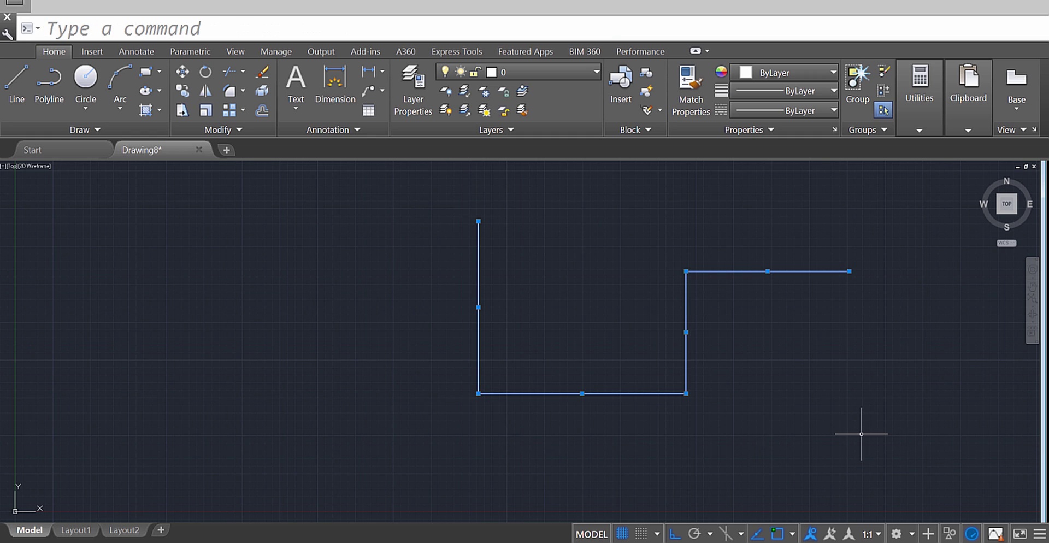
{"action": "key", "text": "Delete"}
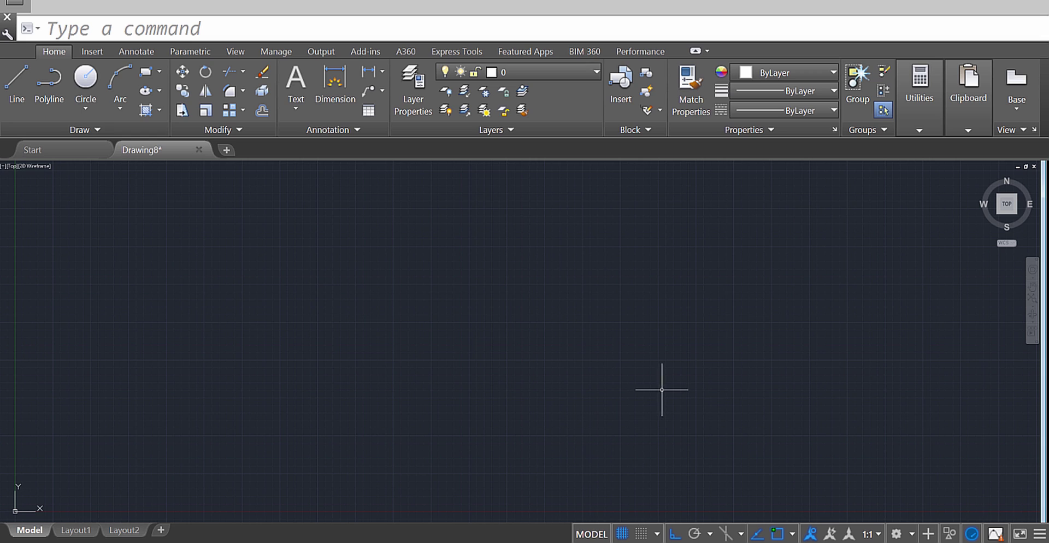
Step: Draw a 16 by 12 rectangle using RECTANGLE's Dimensions option and centre it in view
{"action": "type", "text": "re"}
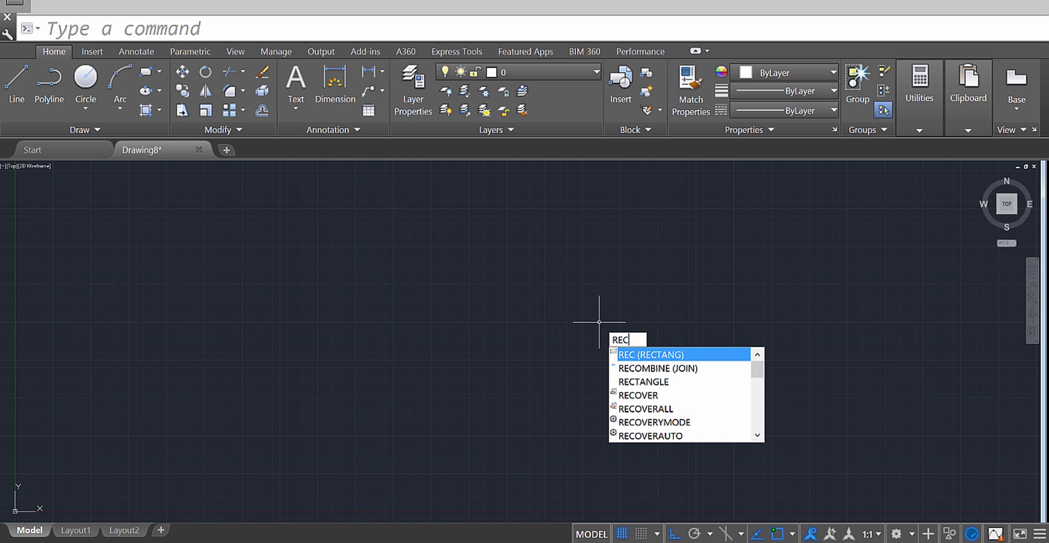
{"action": "key", "text": "Return"}
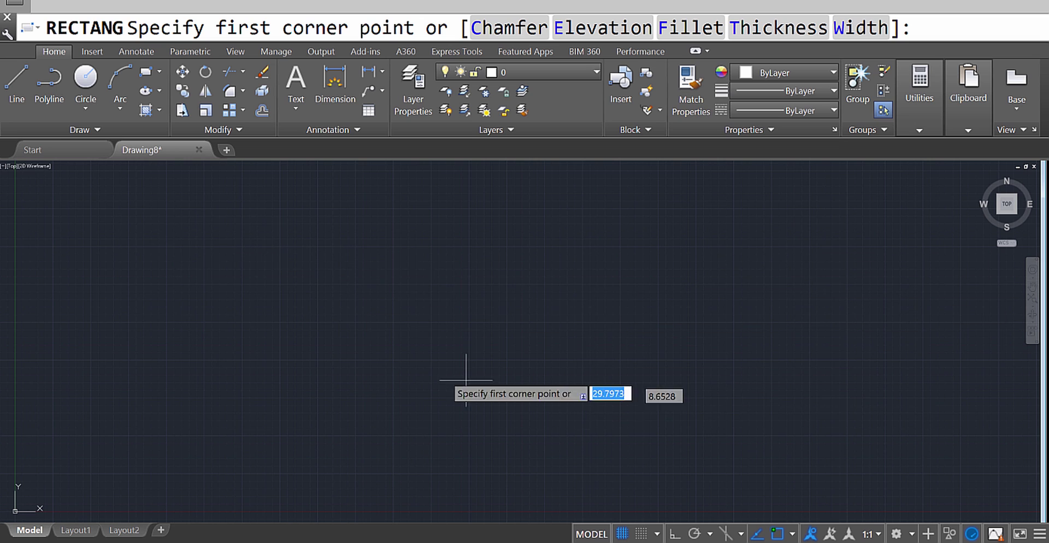
{"action": "left_click", "coordinate": [181, 238]}
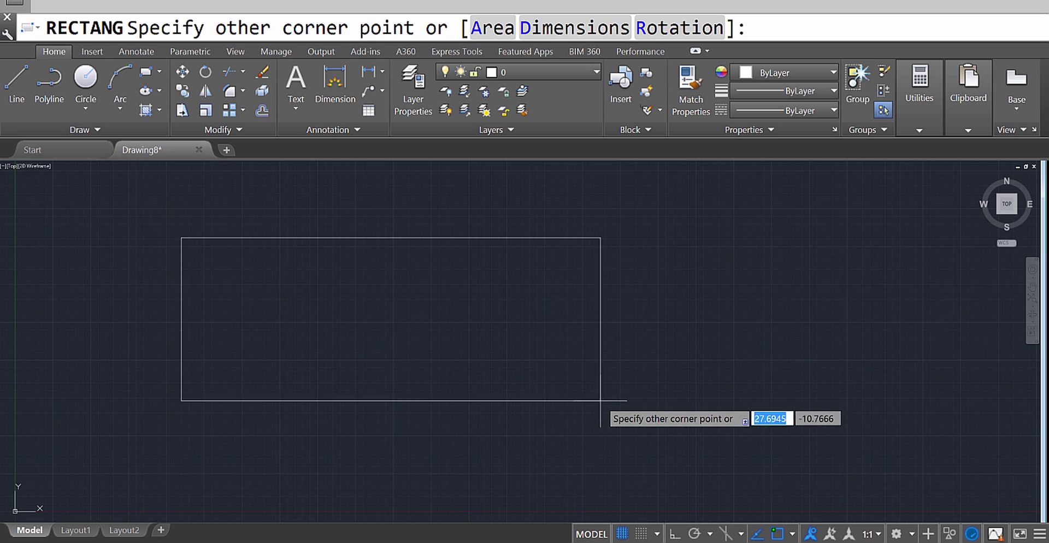
{"action": "type", "text": "d"}
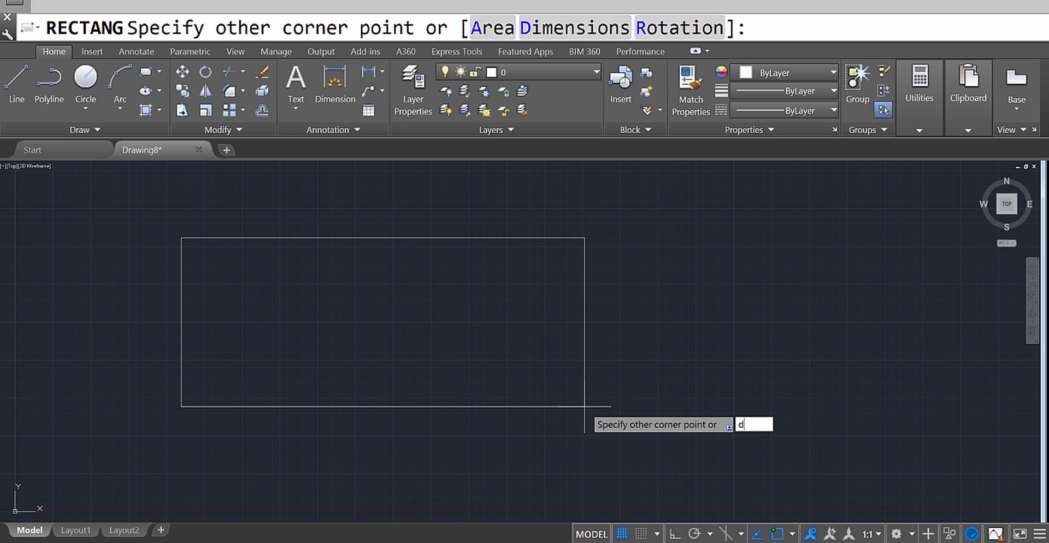
{"action": "key", "text": "Return"}
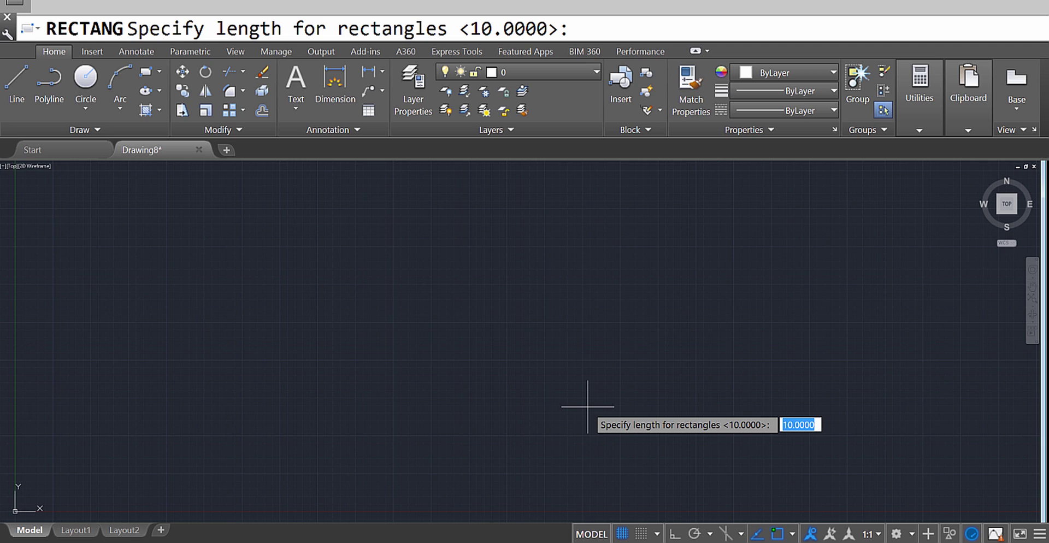
{"action": "type", "text": "16"}
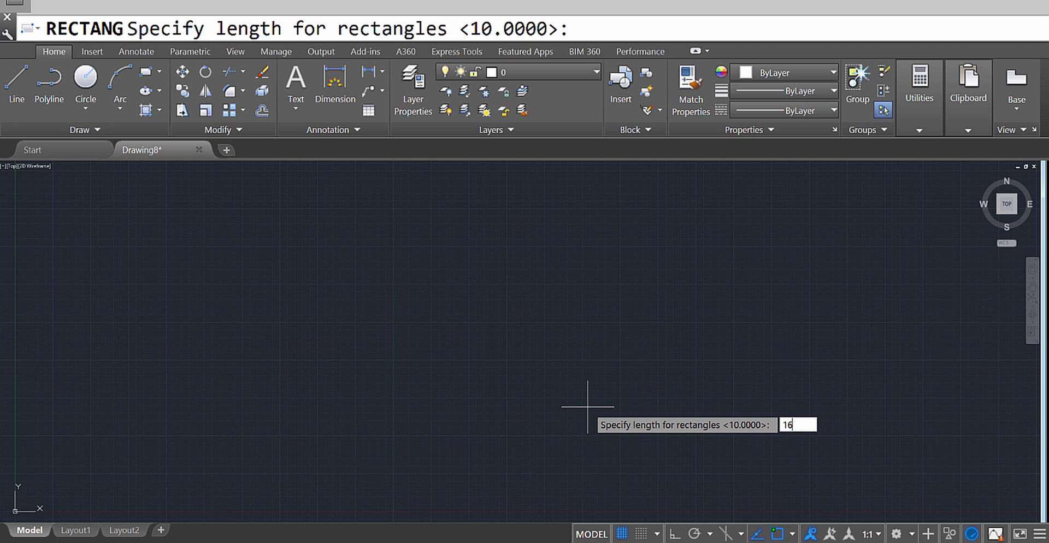
{"action": "key", "text": "Return"}
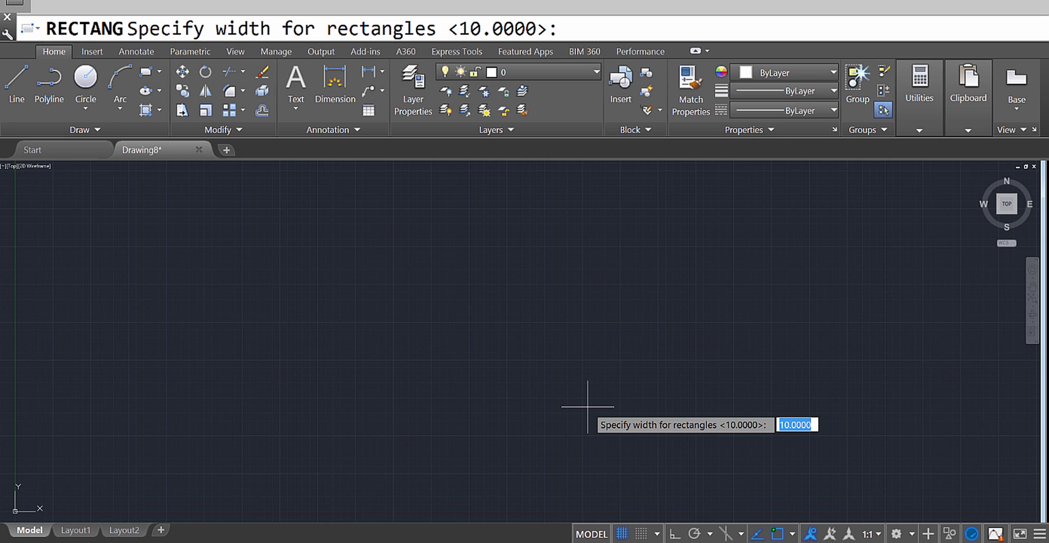
{"action": "type", "text": "12"}
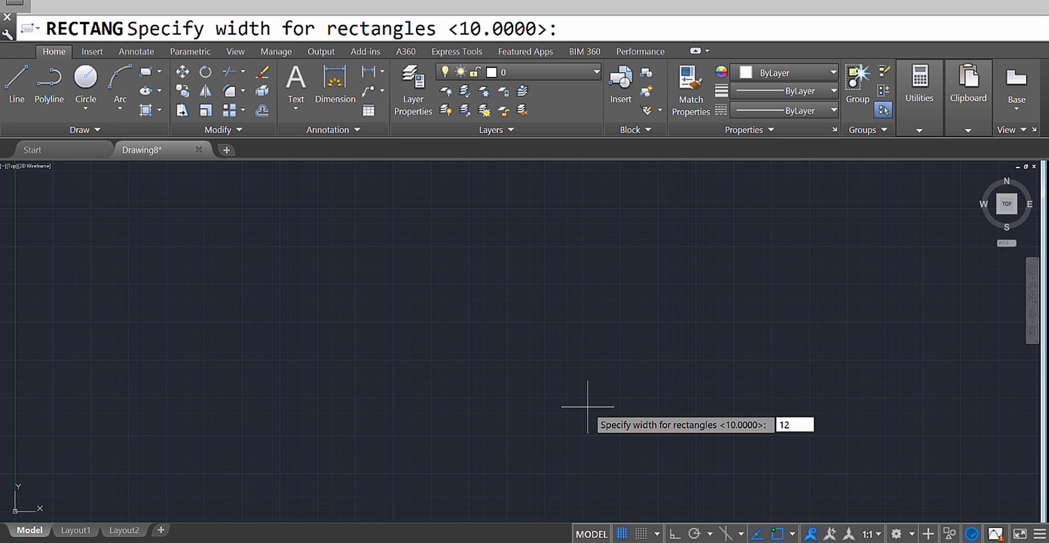
{"action": "key", "text": "Return"}
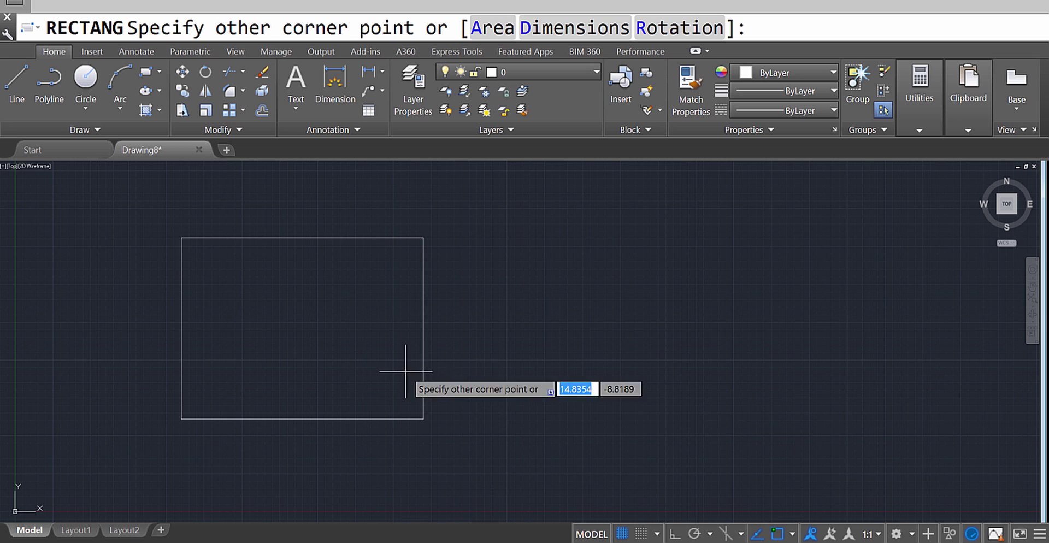
{"action": "scroll", "coordinate": [495, 282], "scroll_direction": "down", "scroll_amount": 2}
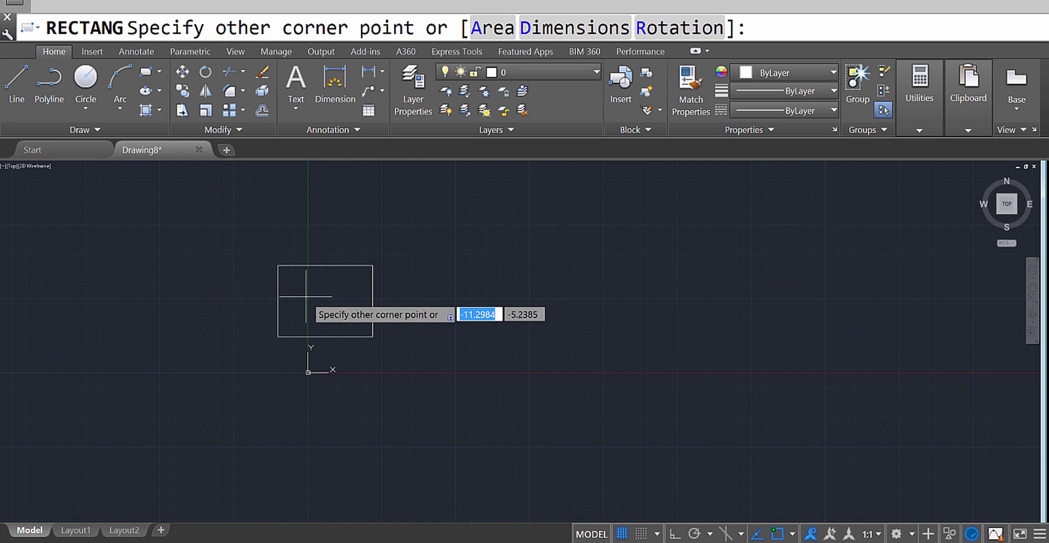
{"action": "left_click", "coordinate": [531, 297]}
{"action": "scroll", "coordinate": [466, 330], "scroll_direction": "up", "scroll_amount": 4}
{"action": "middle_click_drag", "start_coordinate": [415, 295], "coordinate": [494, 366]}
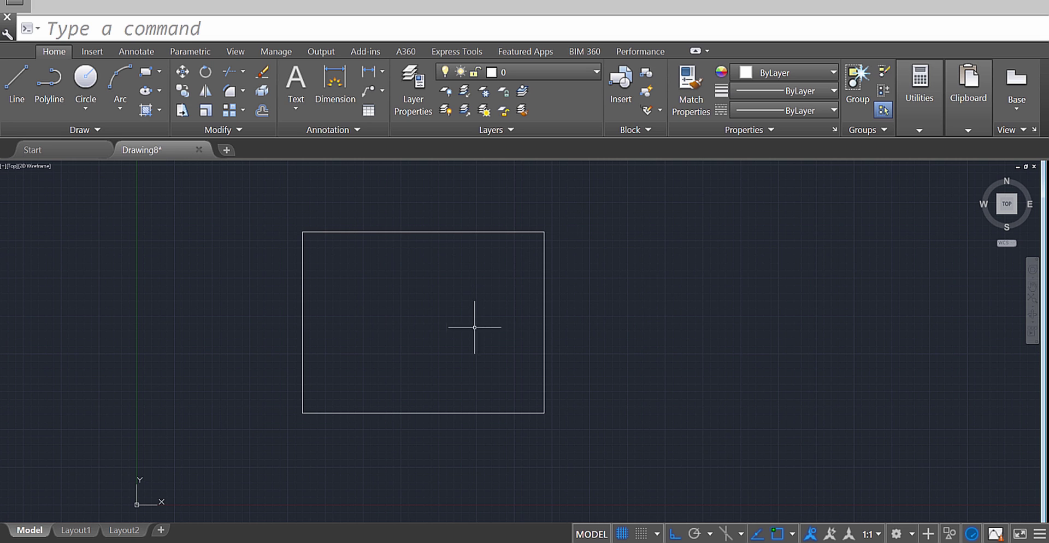
{"action": "scroll", "coordinate": [440, 311], "scroll_direction": "down", "scroll_amount": 3}
{"action": "scroll", "coordinate": [438, 313], "scroll_direction": "up", "scroll_amount": 4}
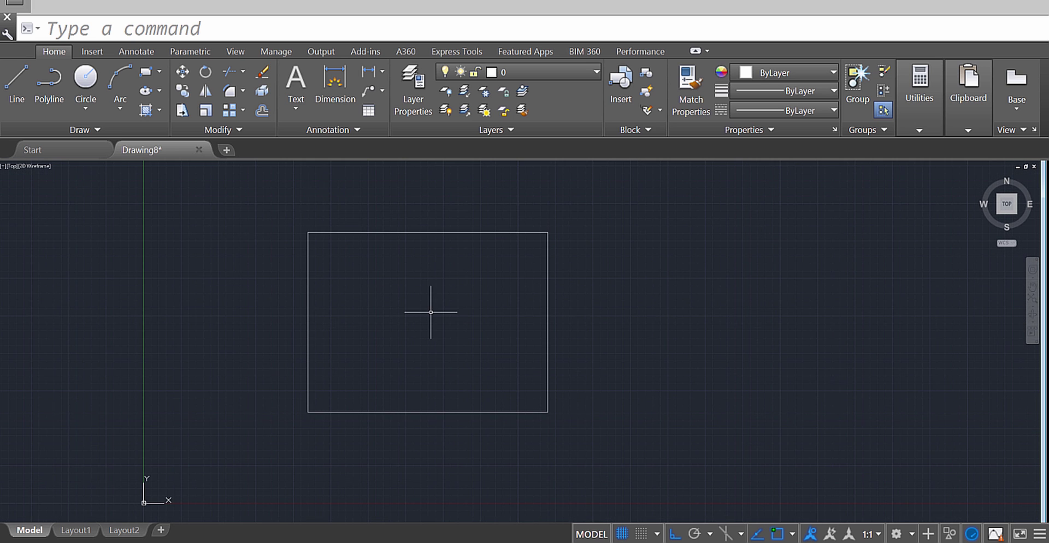
{"action": "middle_click_drag", "start_coordinate": [462, 313], "coordinate": [586, 288]}
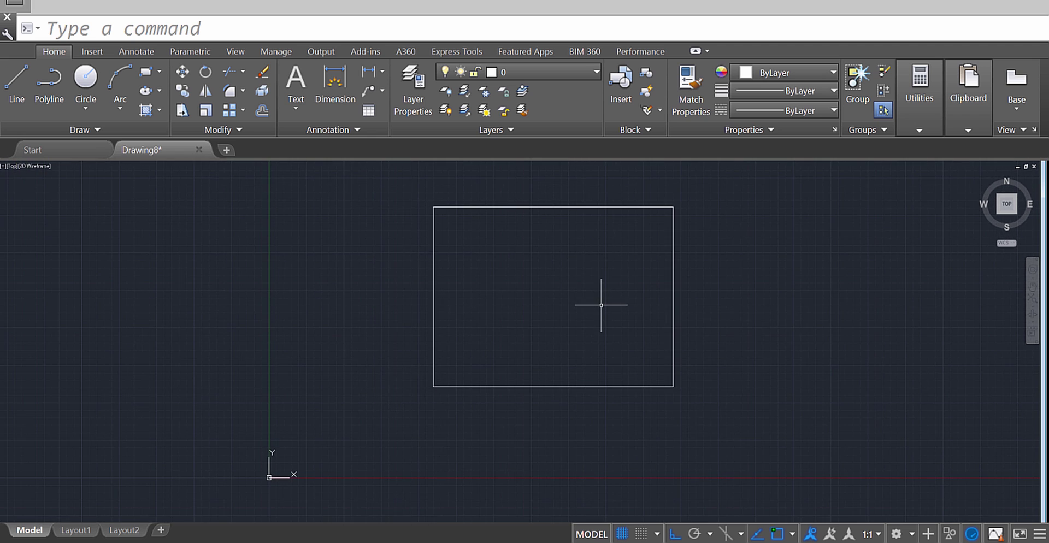
{"action": "mouse_move", "coordinate": [691, 415]}
{"action": "middle_mouse_down", "text": "shift"}
{"action": "mouse_move", "coordinate": [702, 378]}
{"action": "mouse_move", "coordinate": [697, 272]}
{"action": "mouse_move", "coordinate": [681, 423]}
{"action": "mouse_move", "coordinate": [674, 307]}
{"action": "mouse_move", "coordinate": [694, 303]}
{"action": "mouse_move", "coordinate": [794, 346]}
{"action": "mouse_move", "coordinate": [742, 412]}
{"action": "mouse_move", "coordinate": [710, 353]}
{"action": "mouse_move", "coordinate": [702, 305]}
{"action": "mouse_move", "coordinate": [680, 354]}
{"action": "mouse_move", "coordinate": [690, 412]}
{"action": "middle_mouse_up", "text": "shift"}
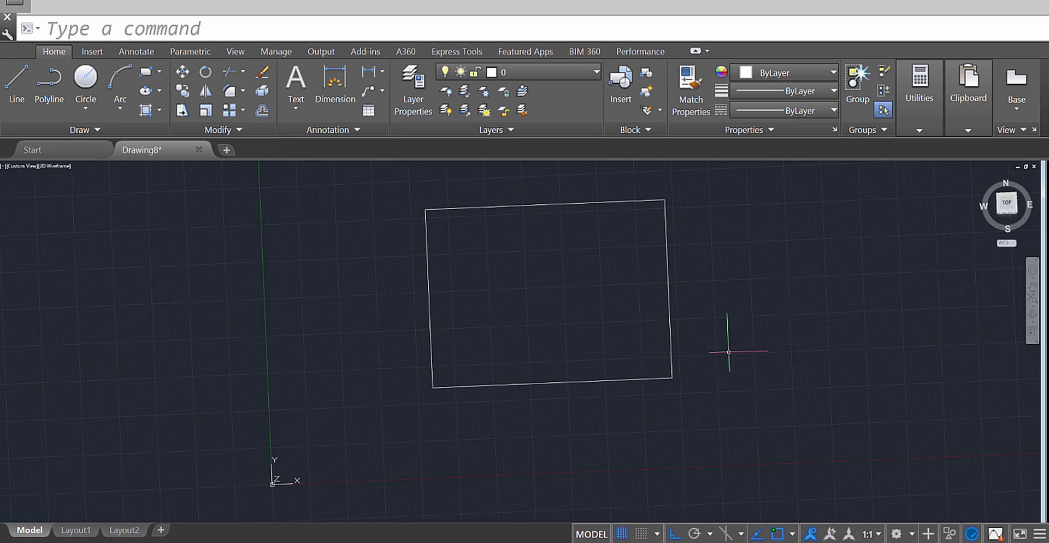
{"action": "middle_click_drag", "start_coordinate": [673, 328], "coordinate": [685, 363]}
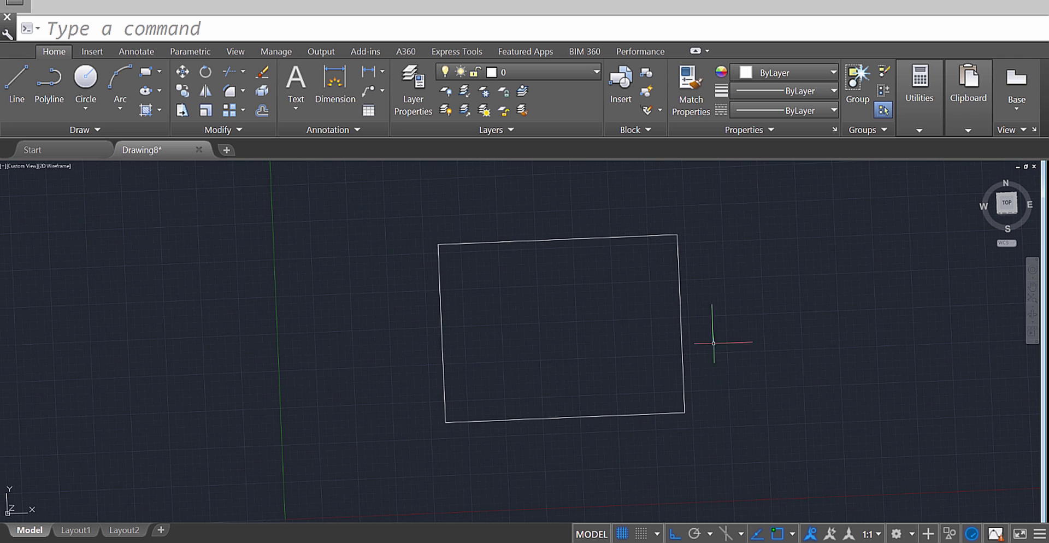
{"action": "left_click", "coordinate": [1009, 204]}
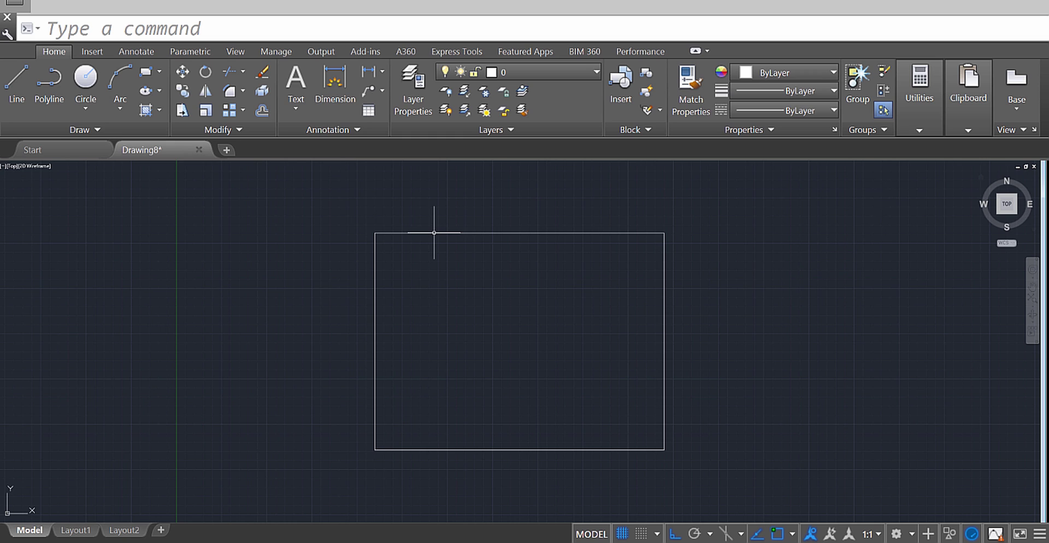
{"action": "key", "text": "XF86AudioLowerVolume"}
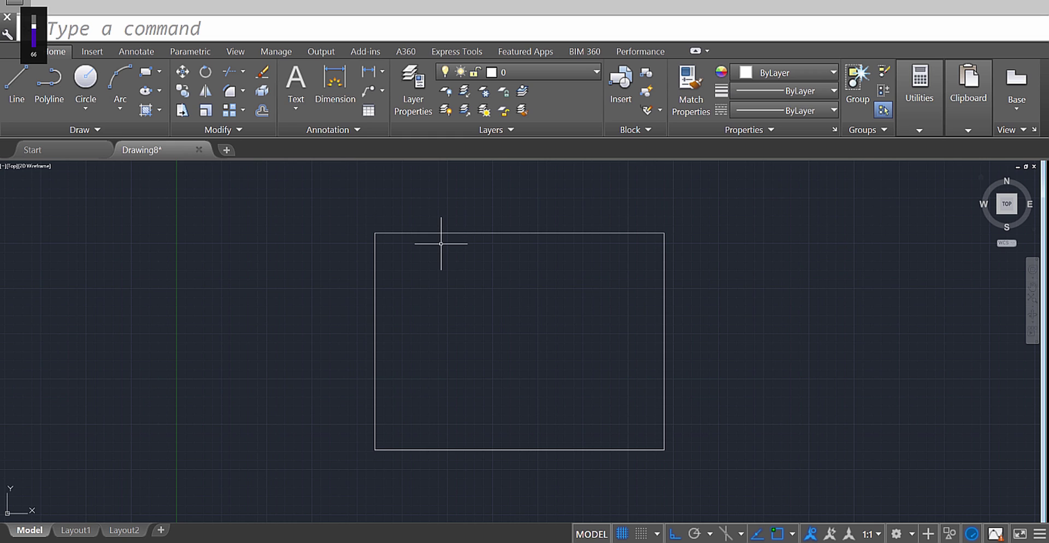
{"action": "scroll", "coordinate": [377, 235], "scroll_direction": "up", "scroll_amount": 2}
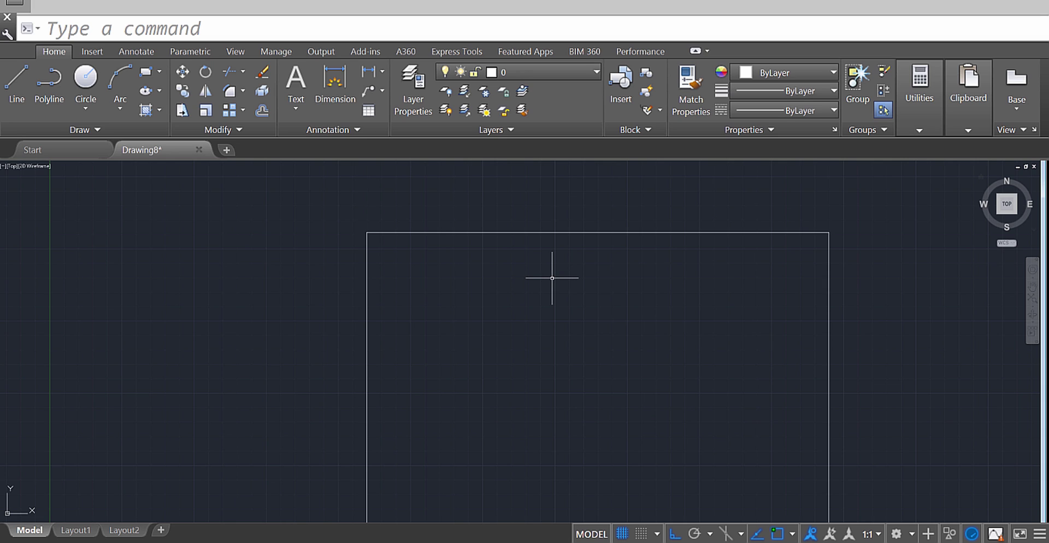
Step: Start an offset and cancel it after a stray point pick
{"action": "type", "text": "off"}
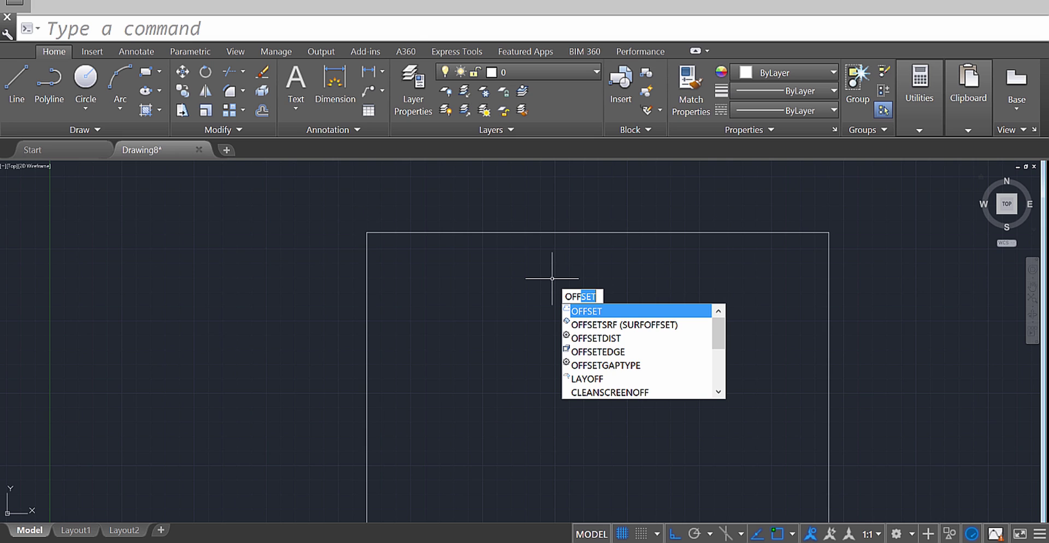
{"action": "key", "text": "Return"}
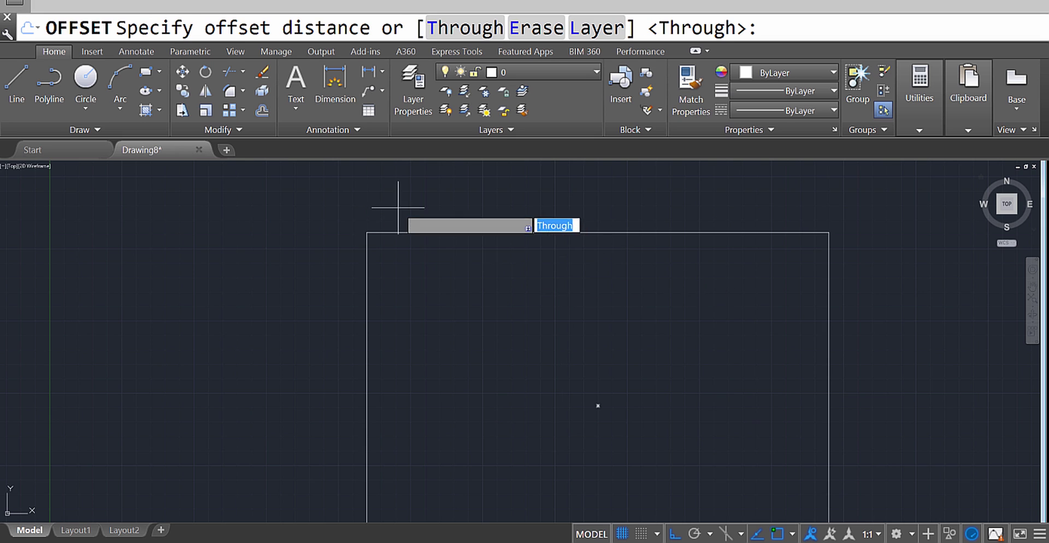
{"action": "scroll", "coordinate": [386, 211], "scroll_direction": "up", "scroll_amount": 4}
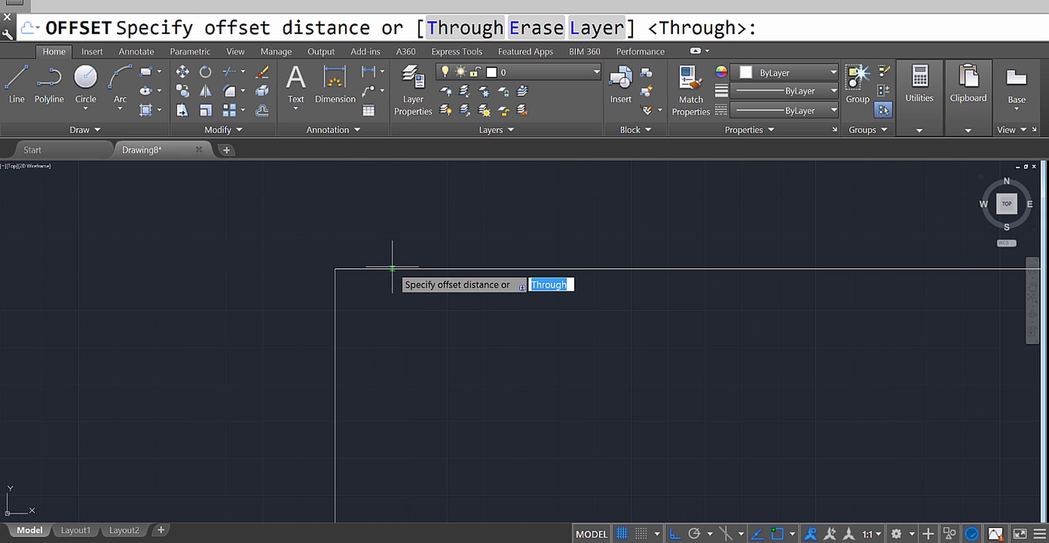
{"action": "left_click", "coordinate": [486, 307]}
{"action": "key", "text": "Escape"}
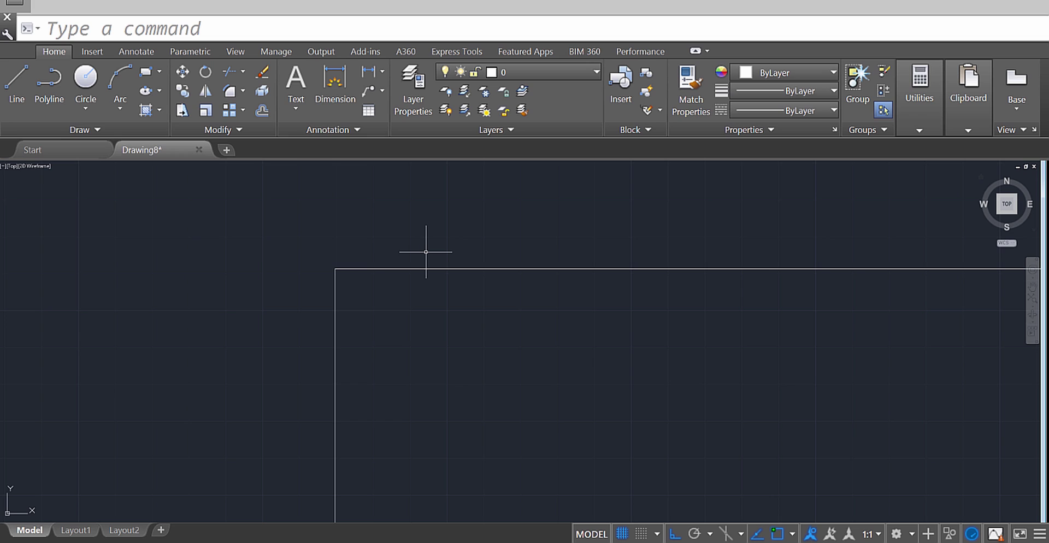
Step: Offset the foundation rectangle 0.34 outward, then recentre the view on both outlines
{"action": "type", "text": "of"}
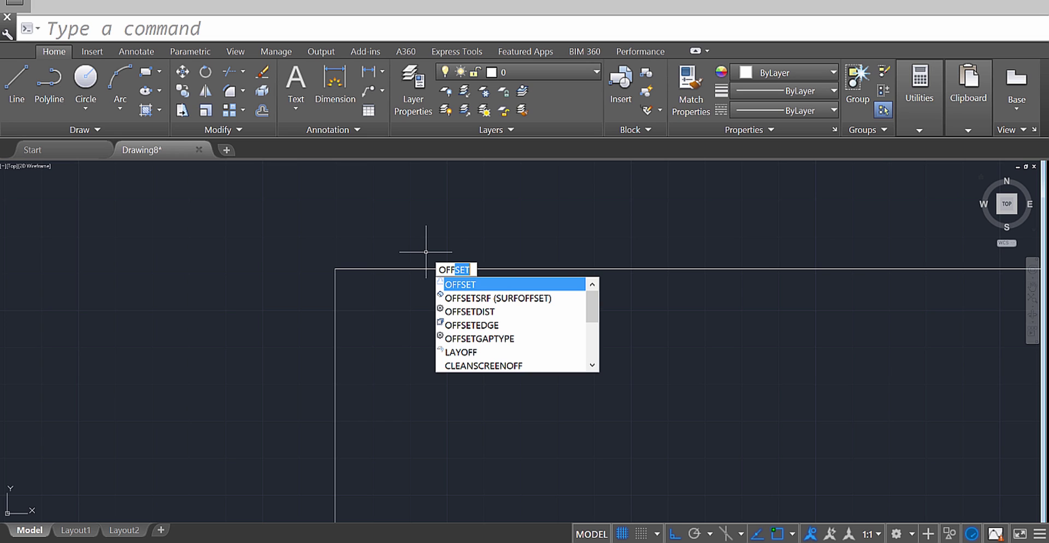
{"action": "key", "text": "Return"}
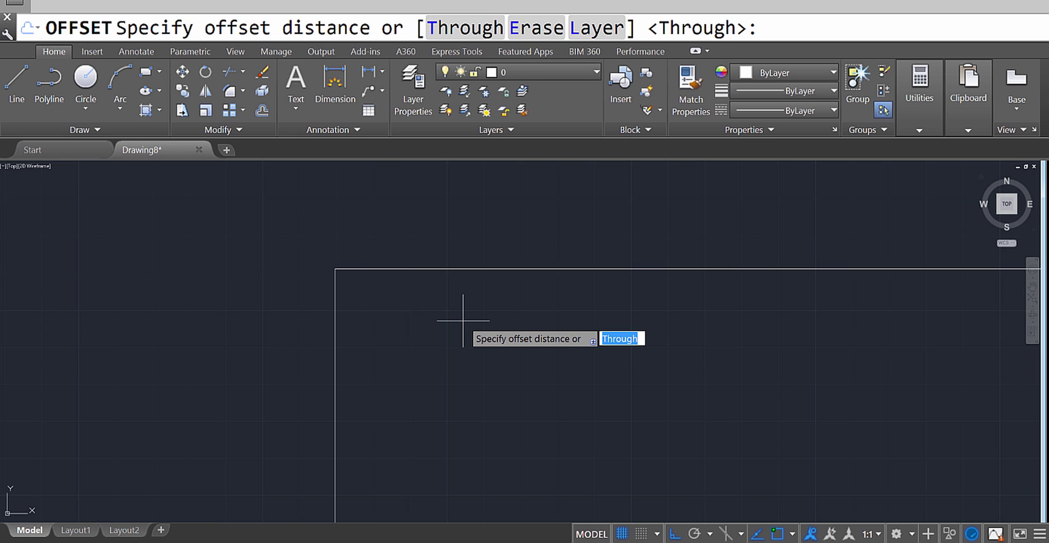
{"action": "type", "text": ".34"}
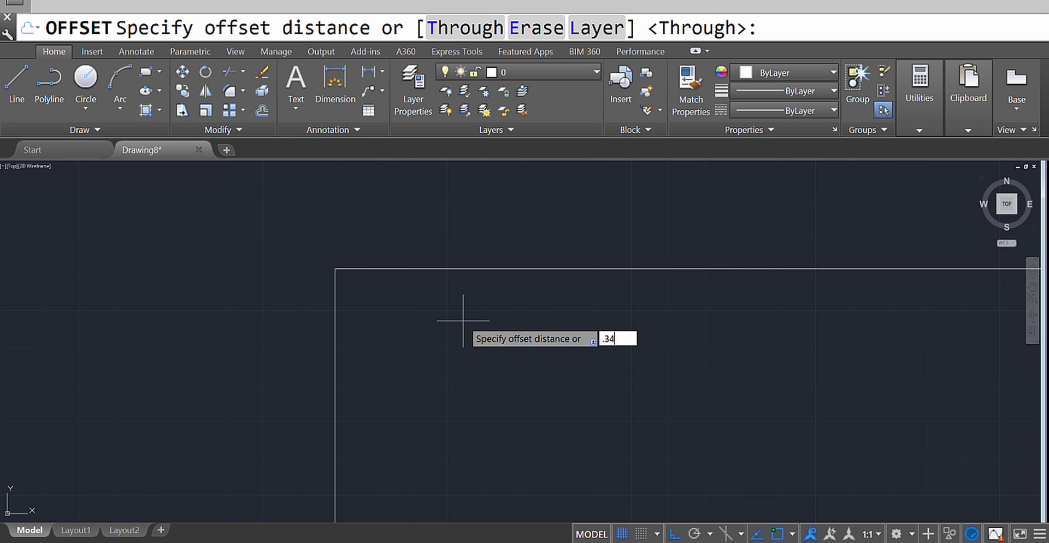
{"action": "key", "text": "Return"}
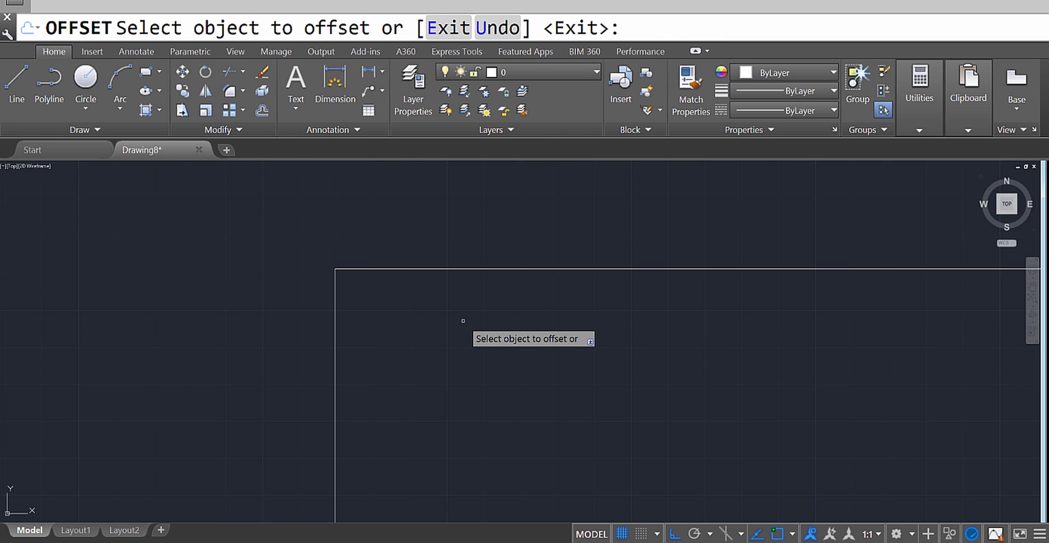
{"action": "left_click", "coordinate": [459, 268]}
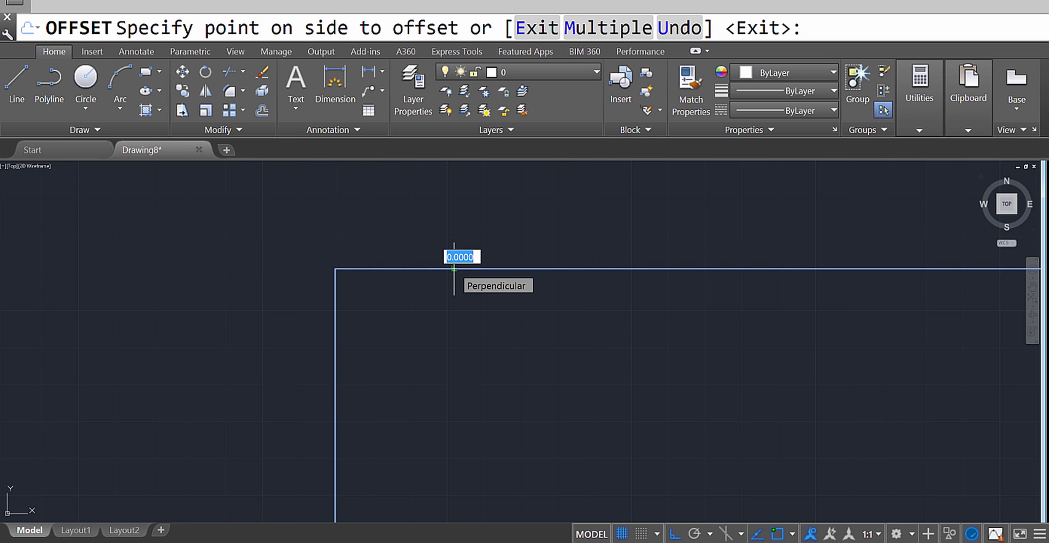
{"action": "scroll", "coordinate": [454, 269], "scroll_direction": "down", "scroll_amount": 6}
{"action": "scroll", "coordinate": [455, 269], "scroll_direction": "up", "scroll_amount": 7}
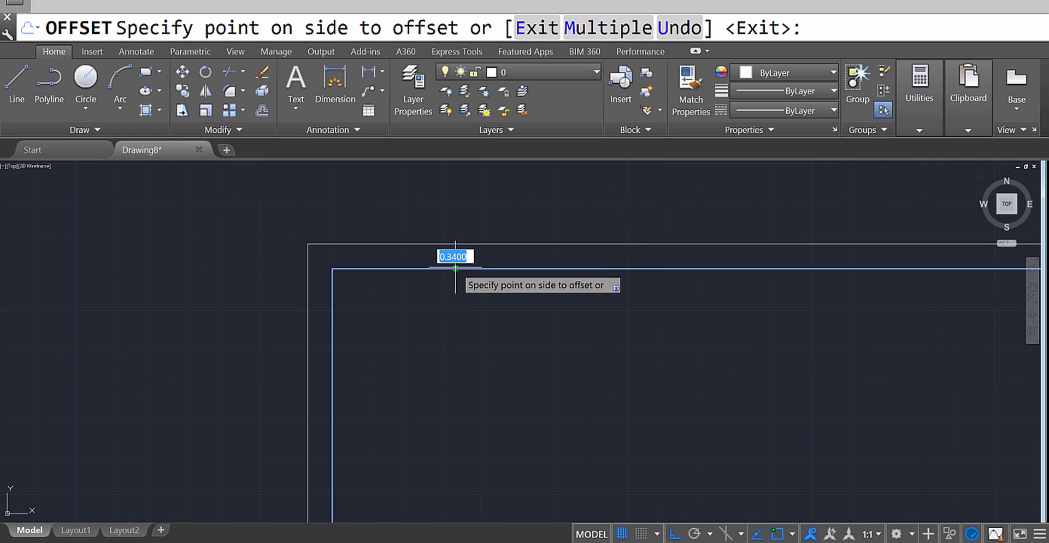
{"action": "scroll", "coordinate": [448, 331], "scroll_direction": "down", "scroll_amount": 1}
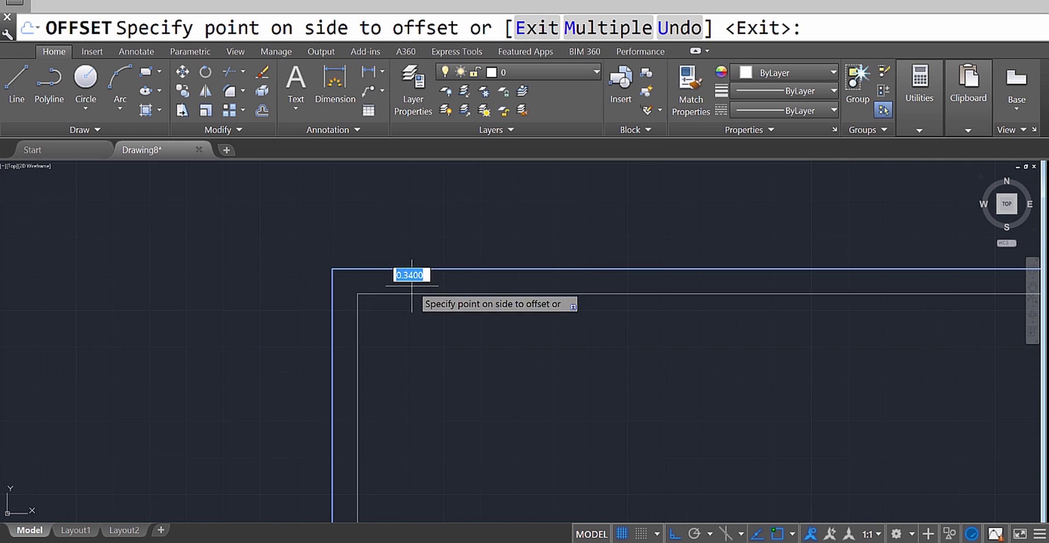
{"action": "left_click", "coordinate": [444, 201]}
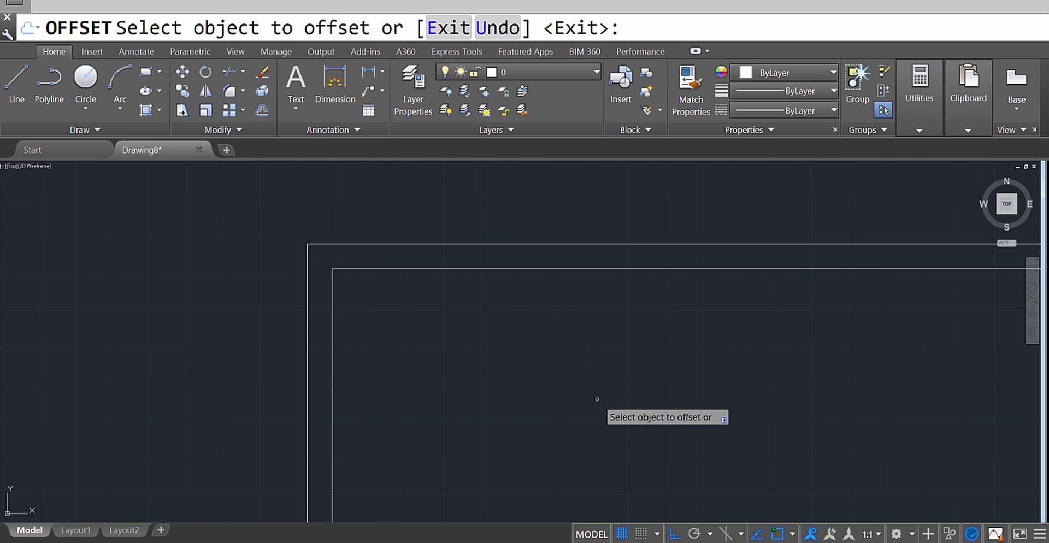
{"action": "scroll", "coordinate": [597, 401], "scroll_direction": "down", "scroll_amount": 5}
{"action": "key", "text": "Escape"}
{"action": "scroll", "coordinate": [583, 317], "scroll_direction": "up", "scroll_amount": 2}
{"action": "scroll", "coordinate": [579, 316], "scroll_direction": "down", "scroll_amount": 2}
{"action": "middle_click_drag", "start_coordinate": [613, 335], "coordinate": [514, 304]}
{"action": "scroll", "coordinate": [545, 220], "scroll_direction": "up", "scroll_amount": 2}
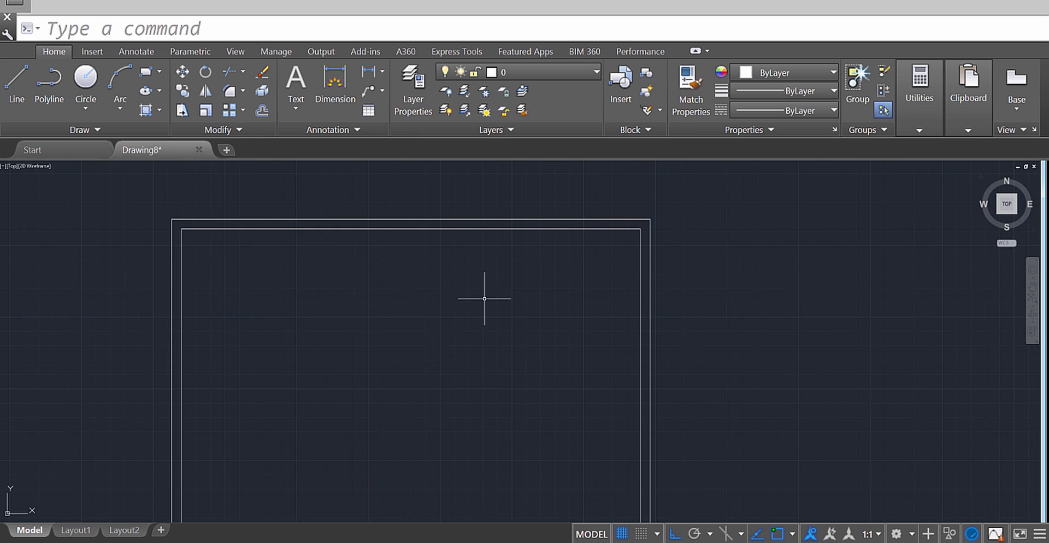
{"action": "scroll", "coordinate": [485, 299], "scroll_direction": "down", "scroll_amount": 2}
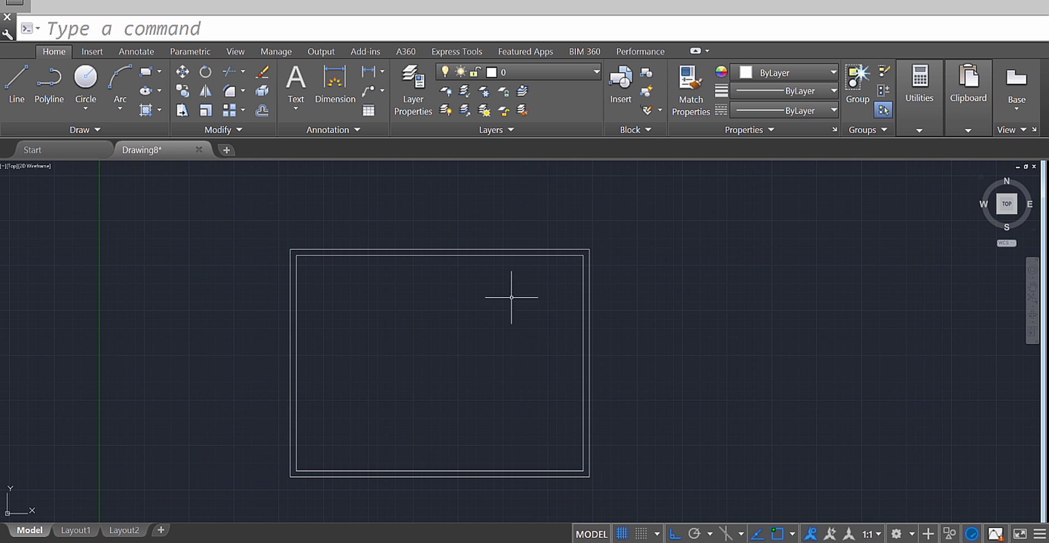
{"action": "middle_click_drag", "start_coordinate": [501, 300], "coordinate": [520, 283]}
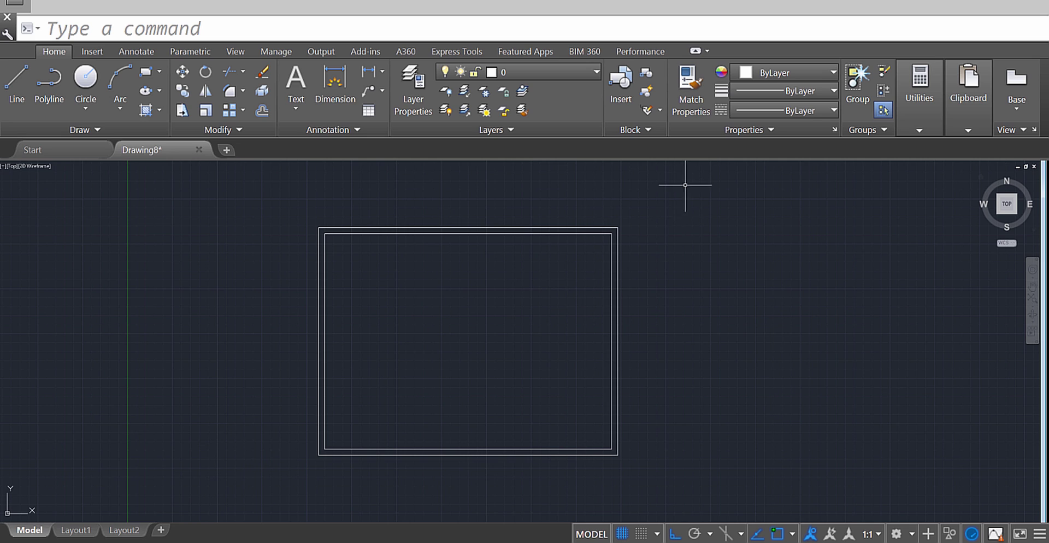
{"action": "mouse_move", "coordinate": [684, 186]}
{"action": "left_mouse_down"}
{"action": "mouse_move", "coordinate": [372, 391]}
{"action": "mouse_move", "coordinate": [310, 411]}
{"action": "mouse_move", "coordinate": [227, 417]}
{"action": "mouse_move", "coordinate": [207, 430]}
{"action": "mouse_move", "coordinate": [194, 471]}
{"action": "mouse_move", "coordinate": [258, 491]}
{"action": "mouse_move", "coordinate": [427, 494]}
{"action": "left_mouse_up"}
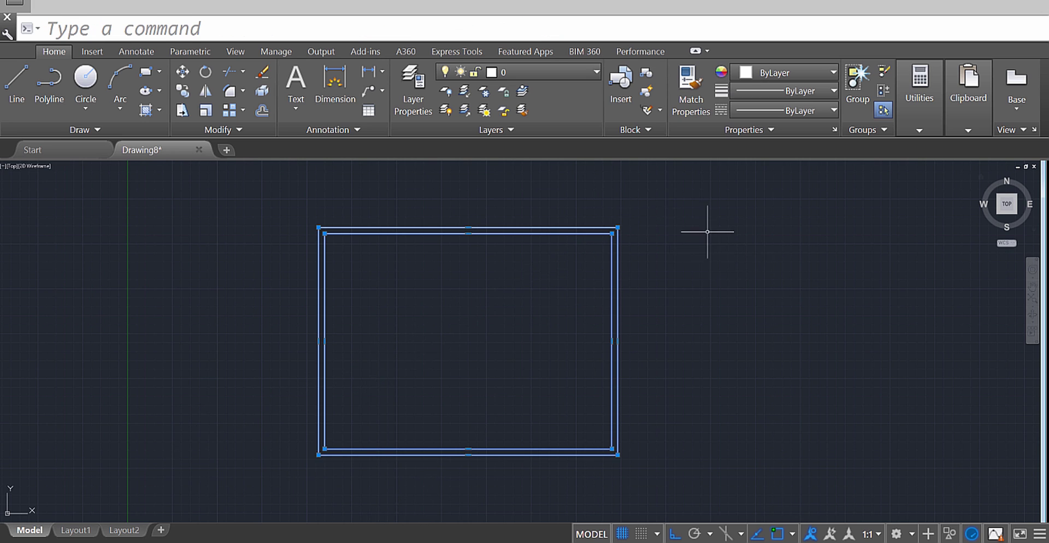
{"action": "mouse_move", "coordinate": [722, 191]}
{"action": "left_mouse_down"}
{"action": "mouse_move", "coordinate": [618, 216]}
{"action": "mouse_move", "coordinate": [468, 310]}
{"action": "mouse_move", "coordinate": [301, 297]}
{"action": "mouse_move", "coordinate": [159, 384]}
{"action": "mouse_move", "coordinate": [248, 442]}
{"action": "mouse_move", "coordinate": [346, 356]}
{"action": "mouse_move", "coordinate": [389, 371]}
{"action": "mouse_move", "coordinate": [433, 423]}
{"action": "mouse_move", "coordinate": [529, 330]}
{"action": "mouse_move", "coordinate": [624, 354]}
{"action": "mouse_move", "coordinate": [672, 276]}
{"action": "mouse_move", "coordinate": [799, 323]}
{"action": "mouse_move", "coordinate": [857, 304]}
{"action": "mouse_move", "coordinate": [802, 232]}
{"action": "left_mouse_up"}
{"action": "key", "text": "Escape"}
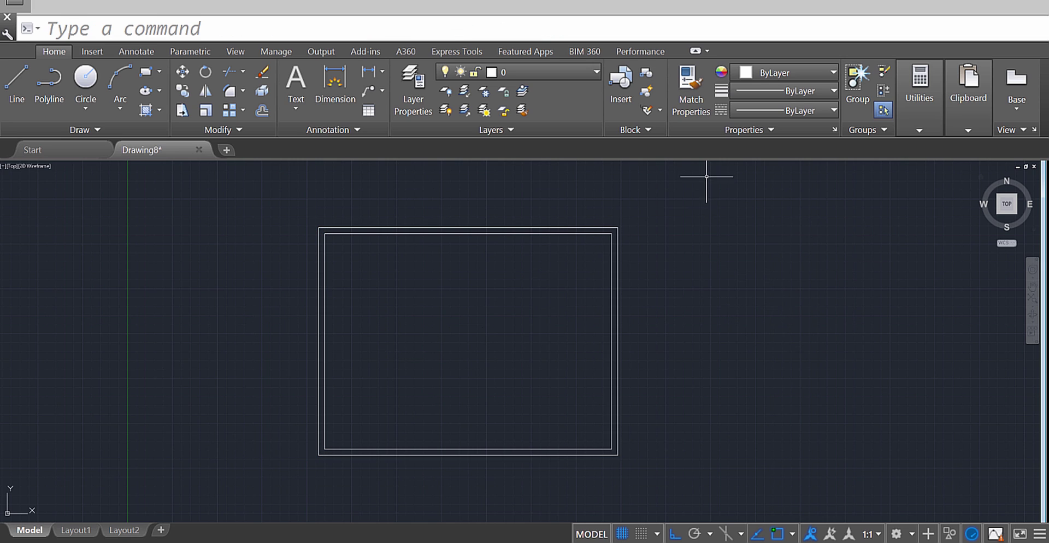
{"action": "left_click", "coordinate": [708, 189]}
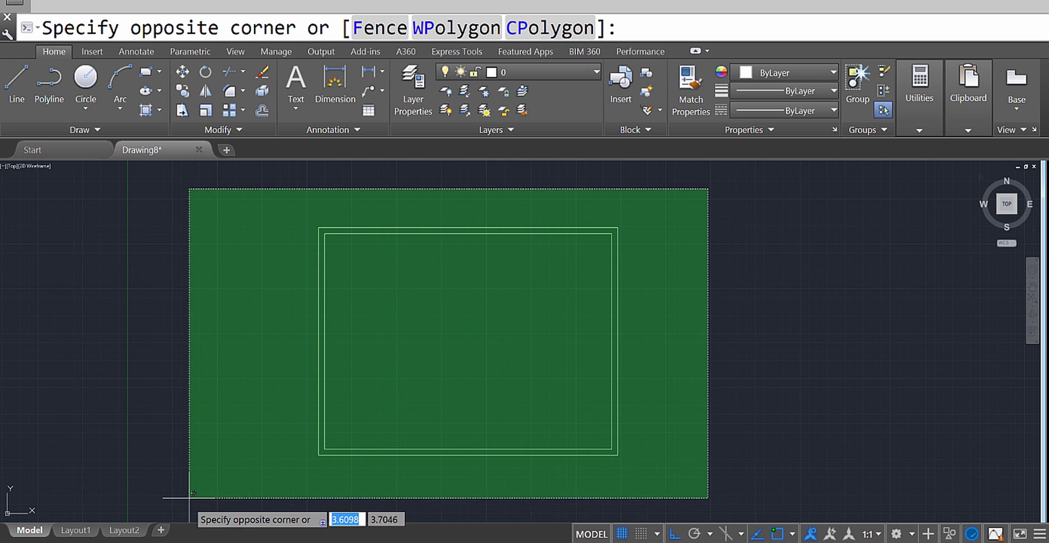
{"action": "left_click", "coordinate": [188, 500]}
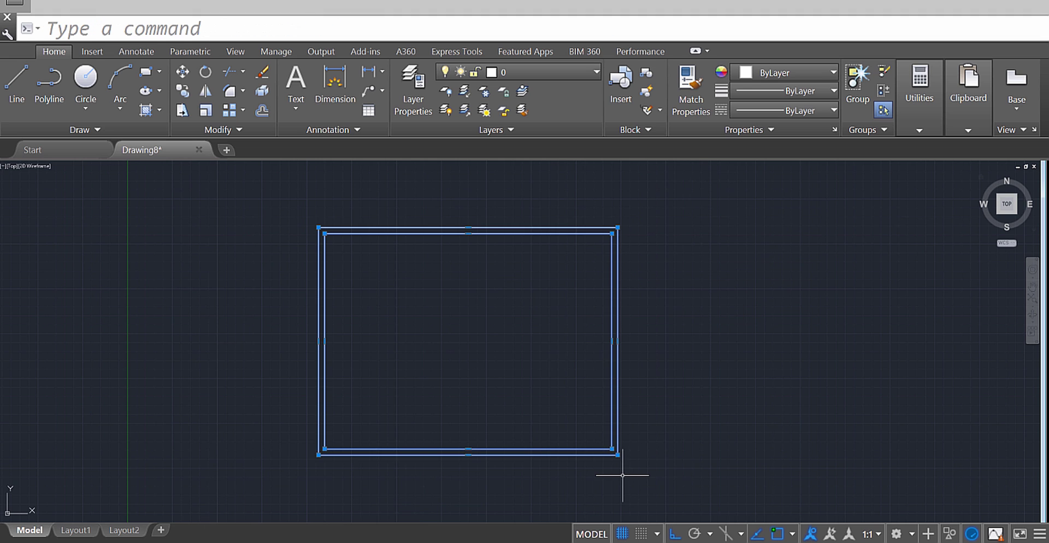
{"action": "key", "text": "Escape"}
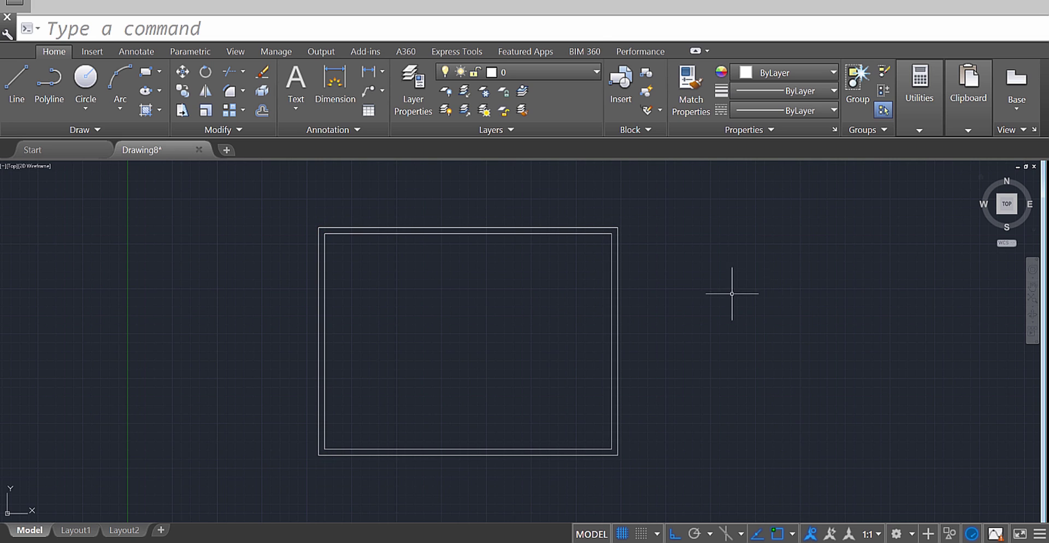
{"action": "left_click", "coordinate": [673, 281]}
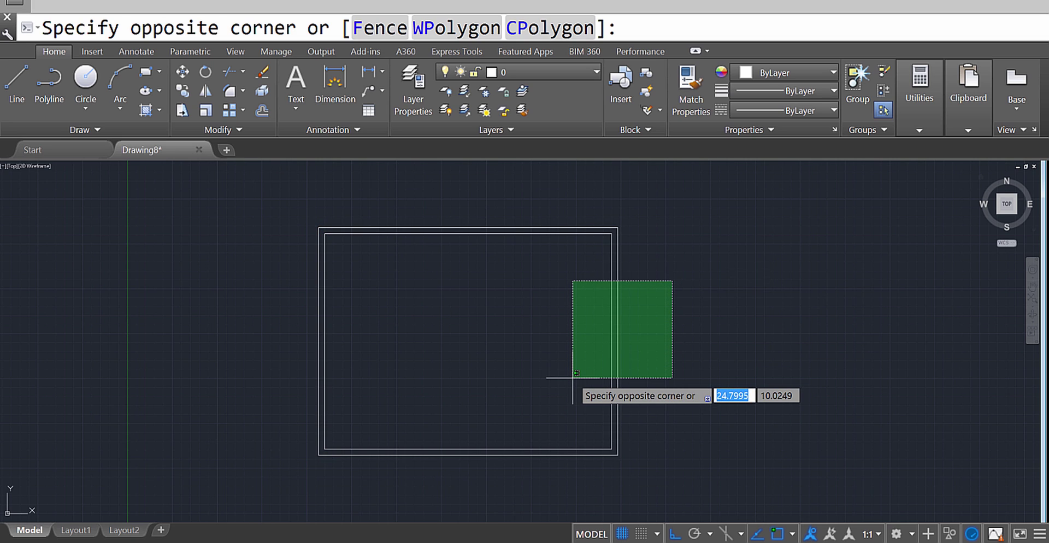
{"action": "left_click", "coordinate": [572, 378]}
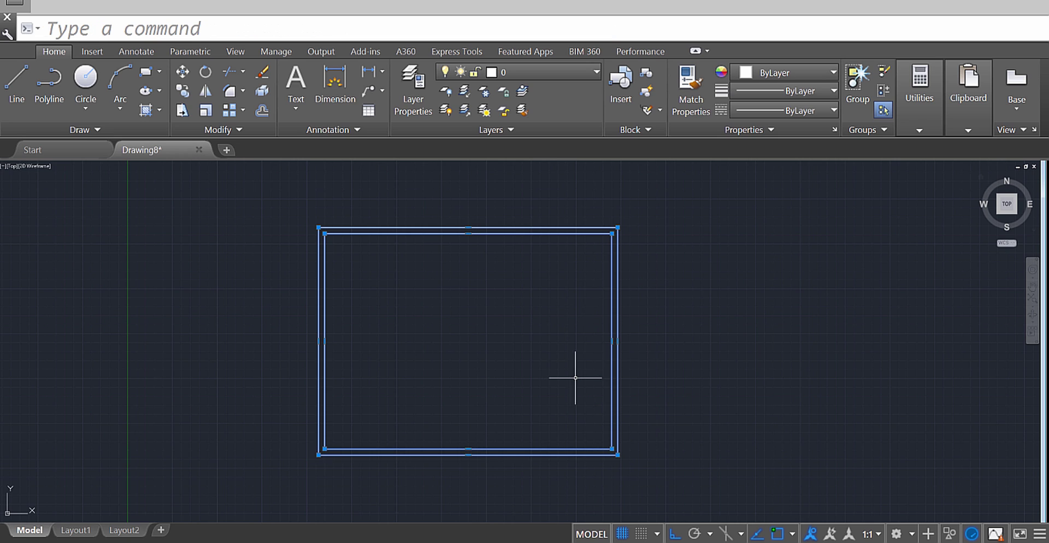
{"action": "key", "text": "Escape"}
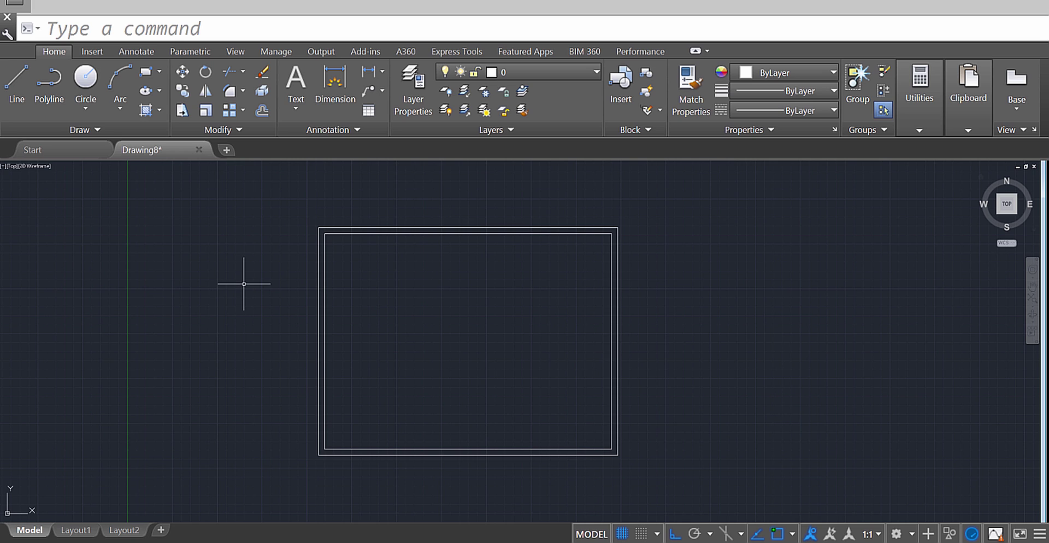
{"action": "left_click", "coordinate": [260, 300]}
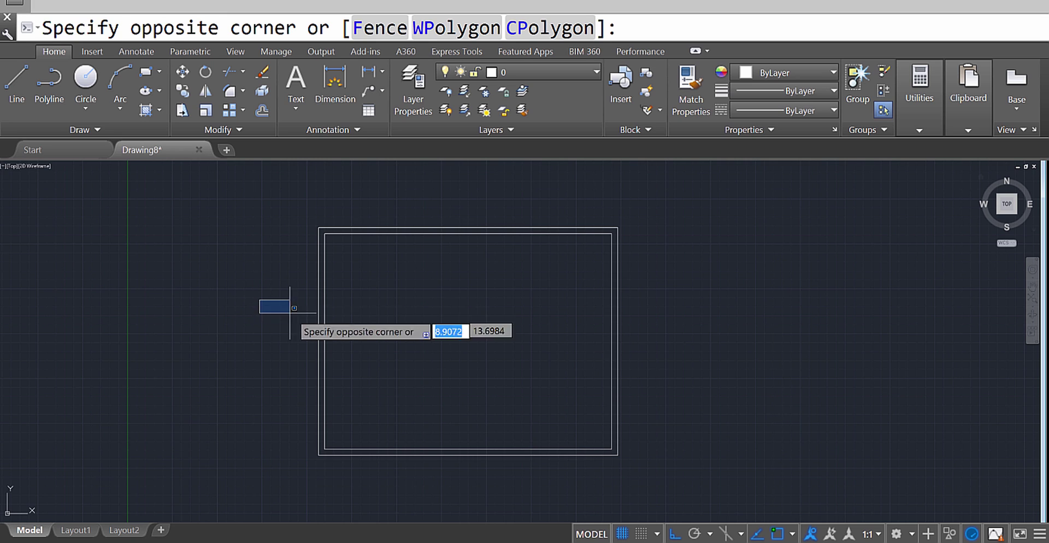
{"action": "left_click", "coordinate": [419, 390]}
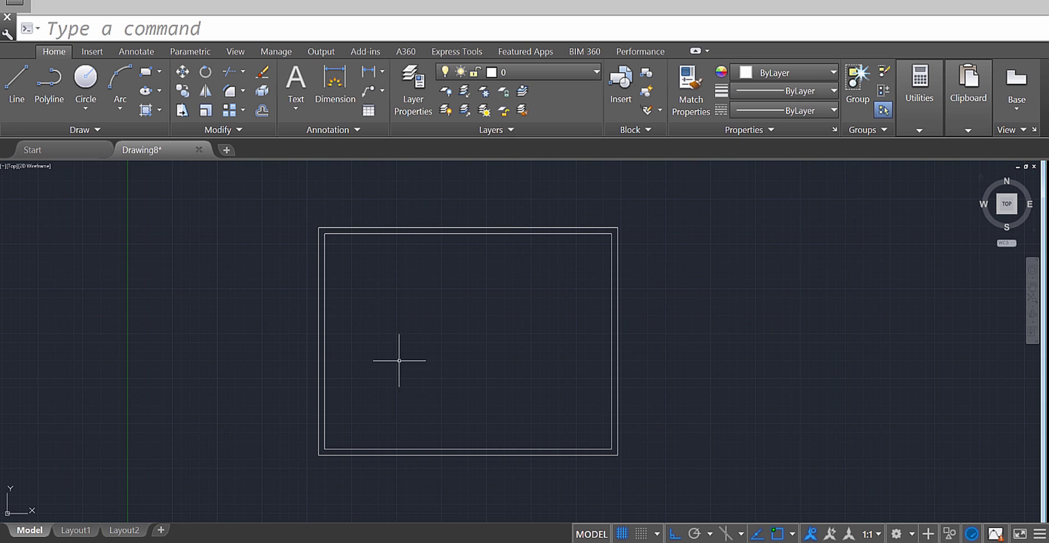
{"action": "scroll", "coordinate": [391, 294], "scroll_direction": "up", "scroll_amount": 2}
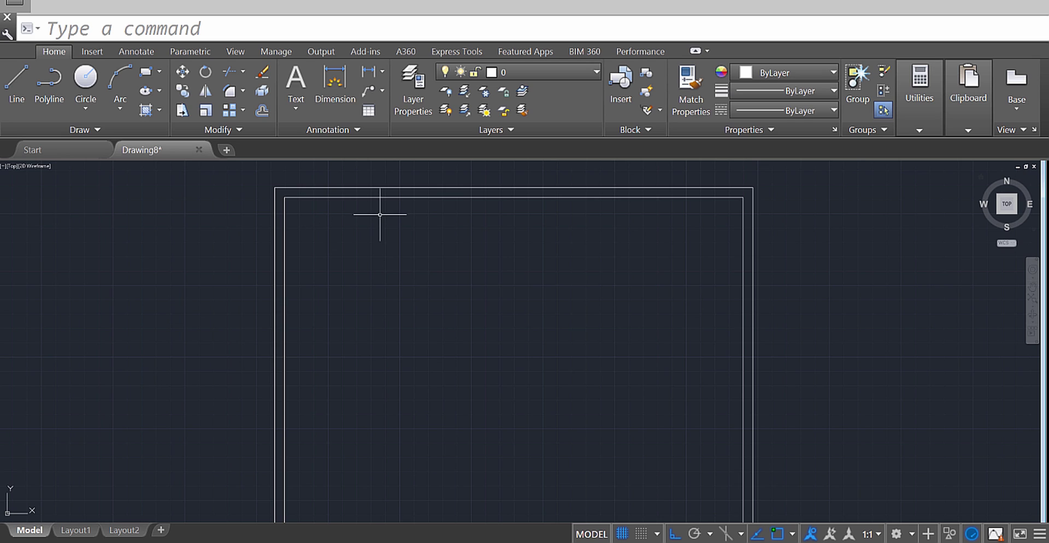
{"action": "key", "text": "XF86AudioRaiseVolume"}
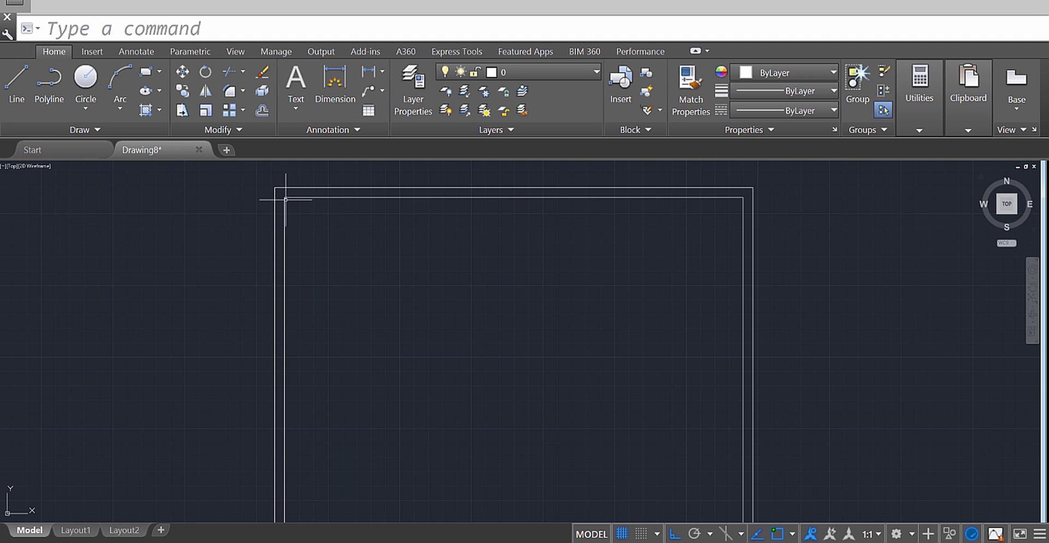
{"action": "middle_click_drag", "start_coordinate": [367, 220], "coordinate": [286, 241]}
{"action": "scroll", "coordinate": [207, 224], "scroll_direction": "up", "scroll_amount": 2}
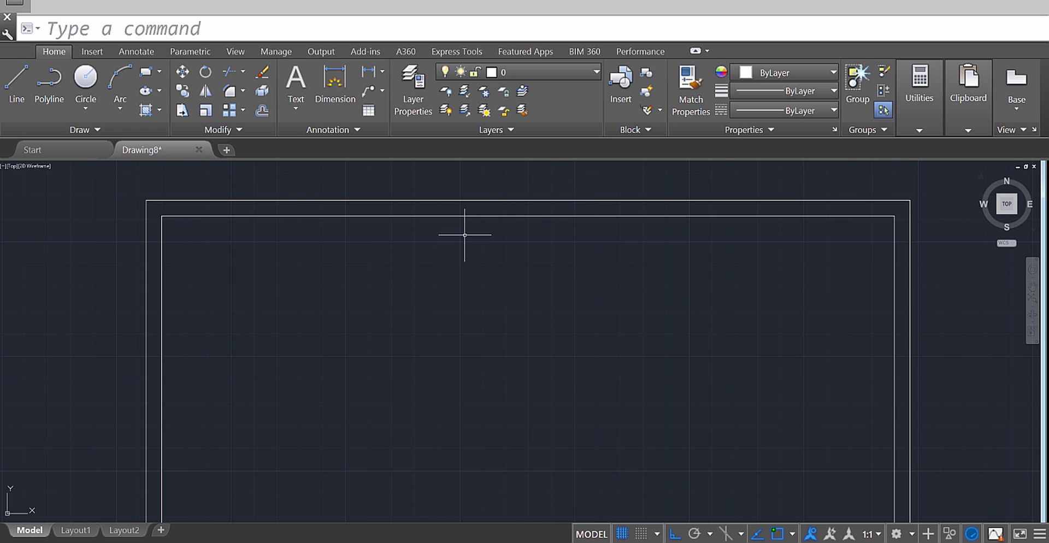
{"action": "scroll", "coordinate": [211, 241], "scroll_direction": "up", "scroll_amount": 2}
{"action": "scroll", "coordinate": [703, 218], "scroll_direction": "down", "scroll_amount": 2}
{"action": "middle_click_drag", "start_coordinate": [661, 232], "coordinate": [491, 244]}
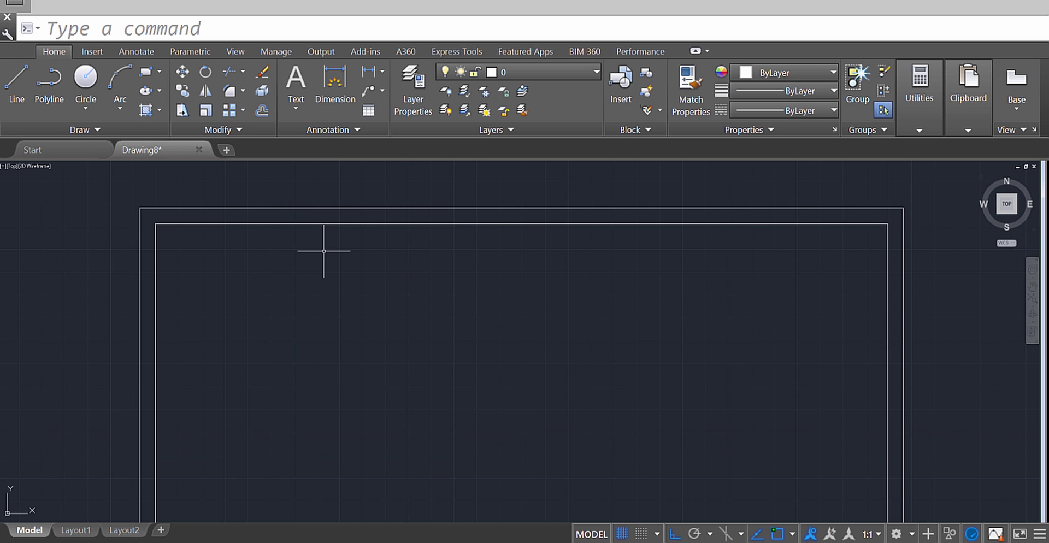
Step: Begin a rectangle inside the outline sized 8 long by 0.34 wide, not yet placed
{"action": "type", "text": "rec"}
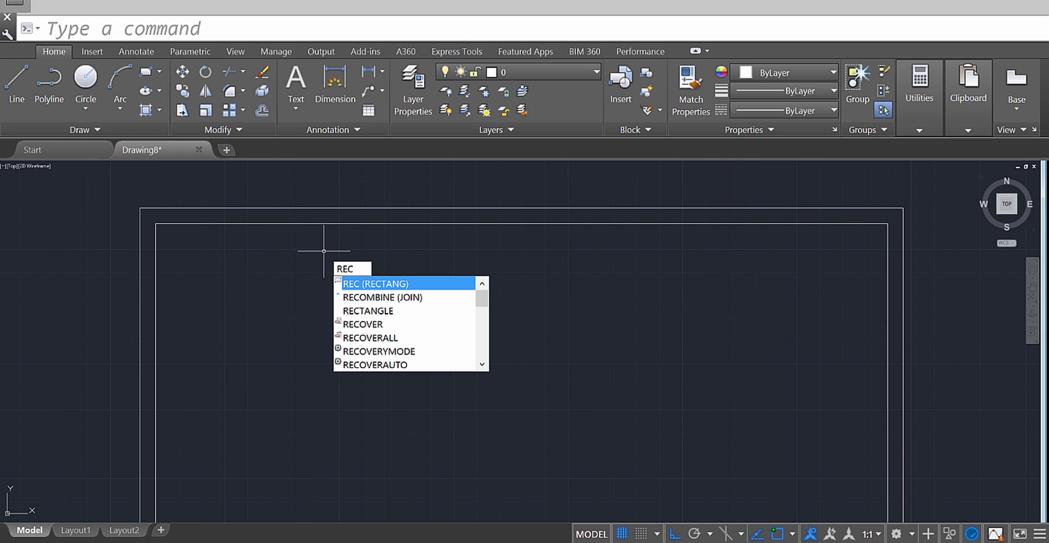
{"action": "key", "text": "Return"}
{"action": "left_click", "coordinate": [274, 301]}
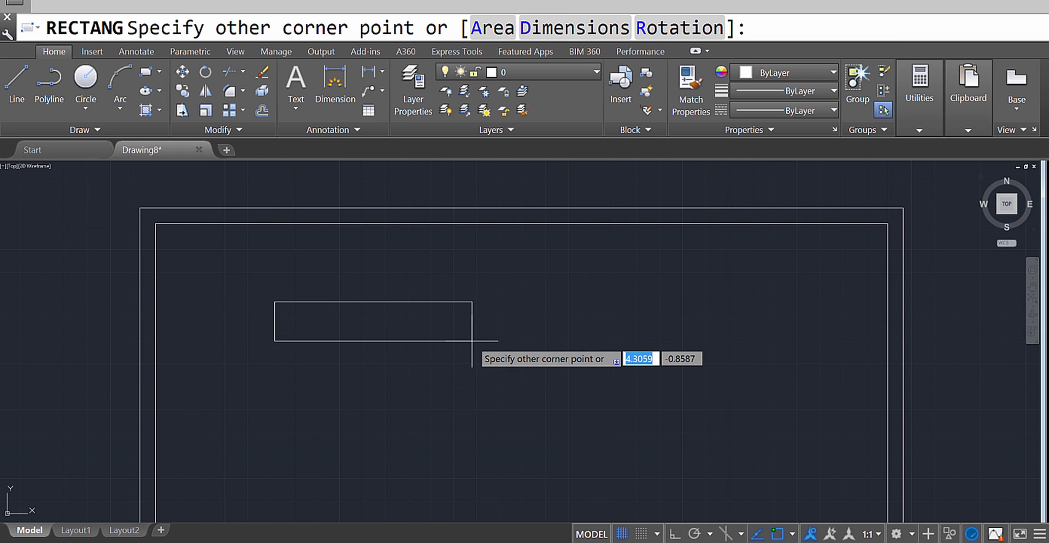
{"action": "type", "text": "d"}
{"action": "key", "text": "Return"}
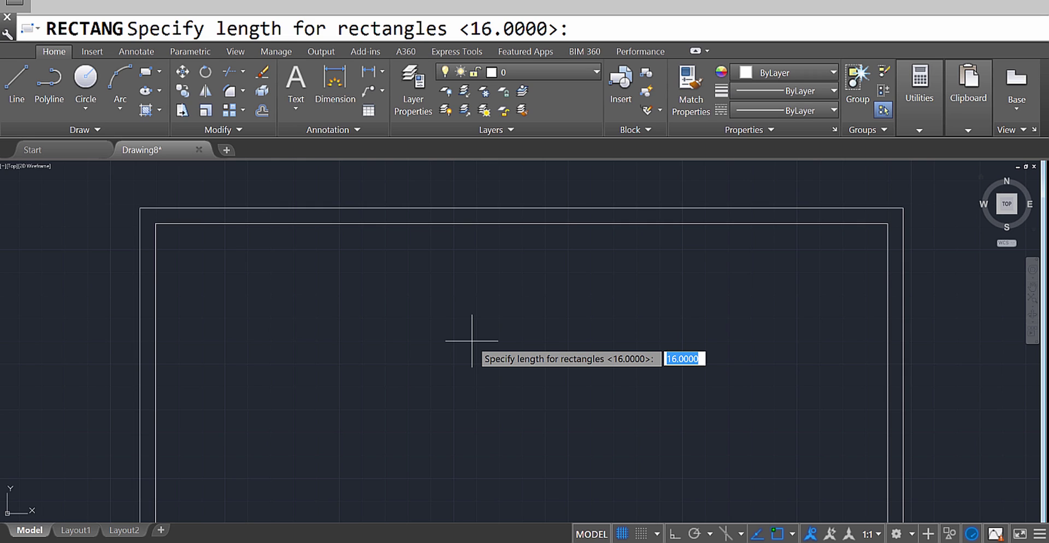
{"action": "type", "text": "8"}
{"action": "key", "text": "Return"}
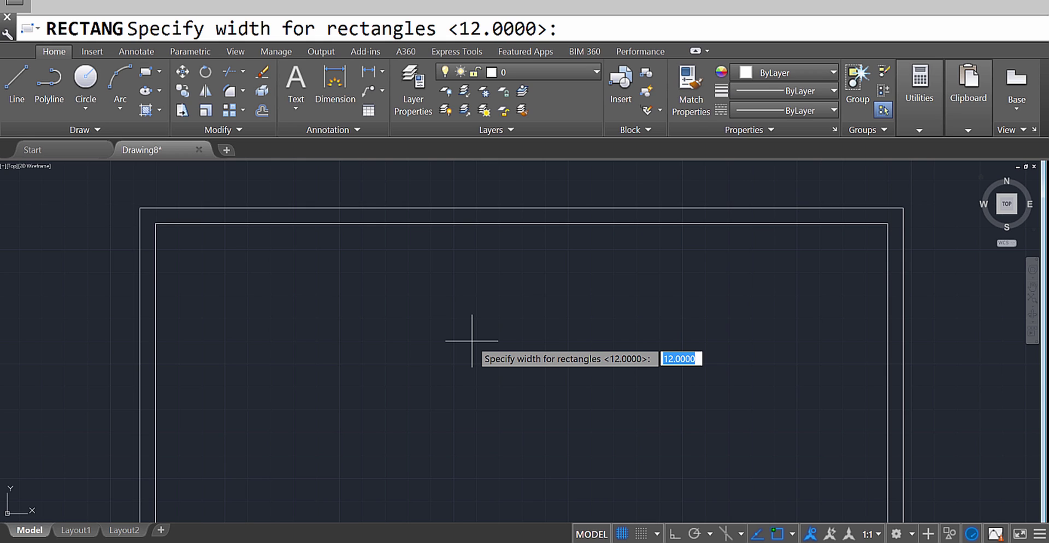
{"action": "type", "text": ".34"}
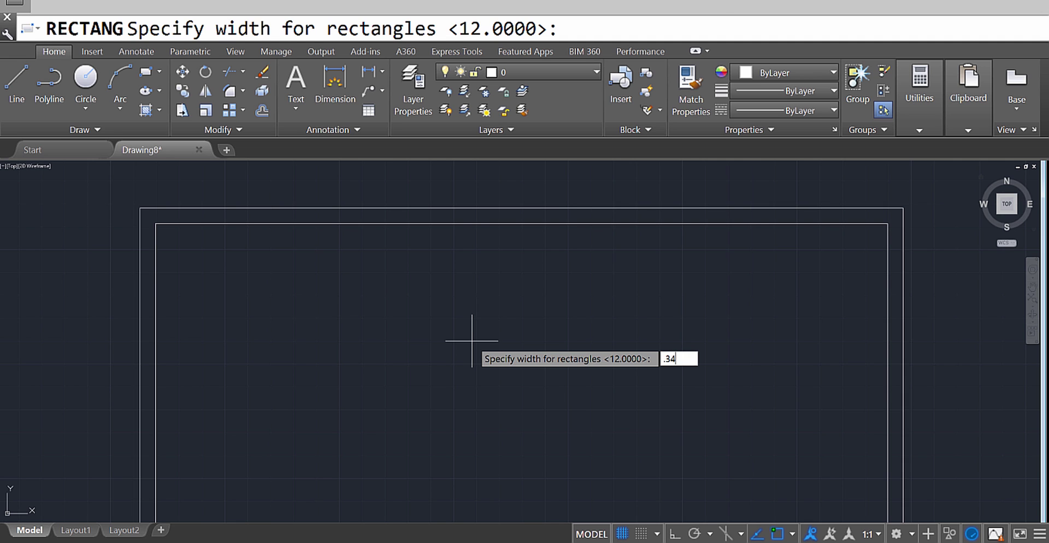
{"action": "key", "text": "Return"}
{"action": "scroll", "coordinate": [479, 355], "scroll_direction": "up", "scroll_amount": 2}
{"action": "scroll", "coordinate": [497, 356], "scroll_direction": "down", "scroll_amount": 5}
{"action": "scroll", "coordinate": [496, 280], "scroll_direction": "up", "scroll_amount": 3}
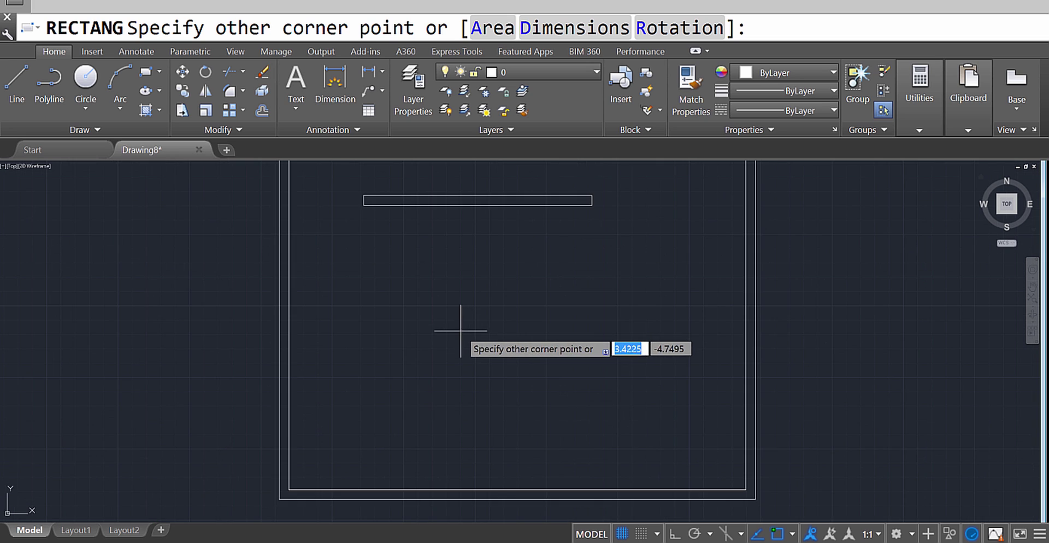
Step: Cancel the pending rectangle and draw an 8 by 0.34 horizontal sill board near the top
{"action": "key", "text": "Escape"}
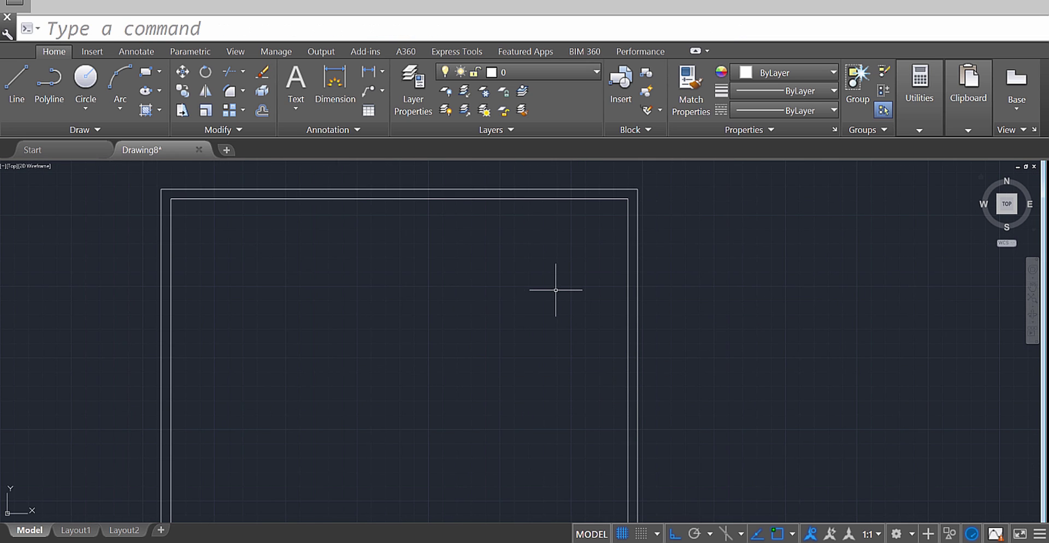
{"action": "type", "text": "rec"}
{"action": "key", "text": "Return"}
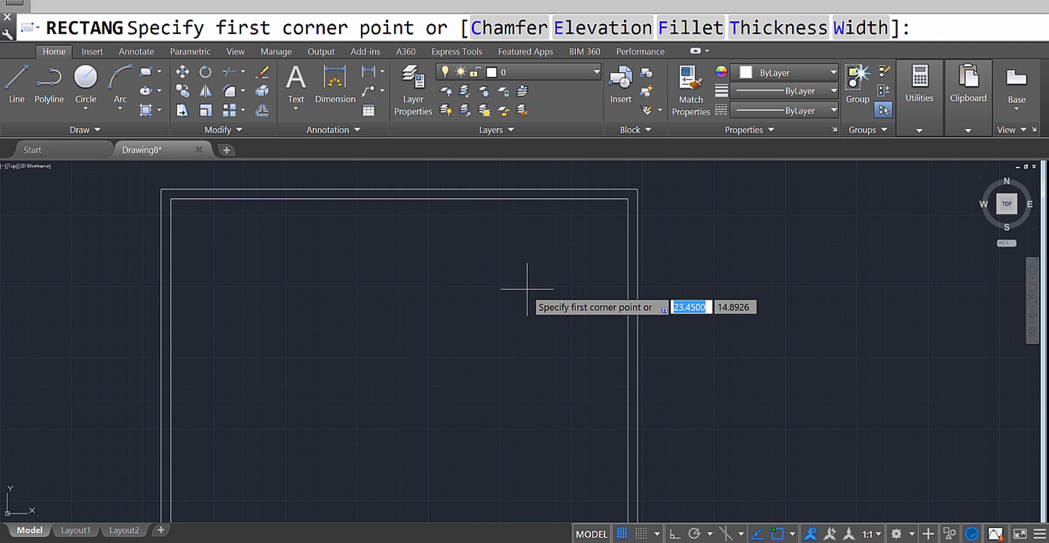
{"action": "left_click", "coordinate": [277, 262]}
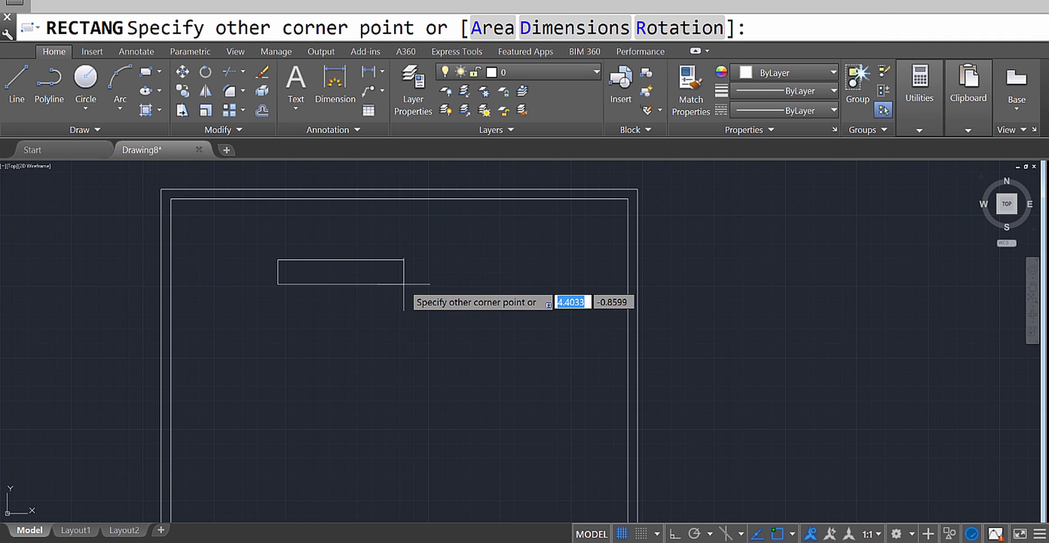
{"action": "type", "text": "d"}
{"action": "key", "text": "Return"}
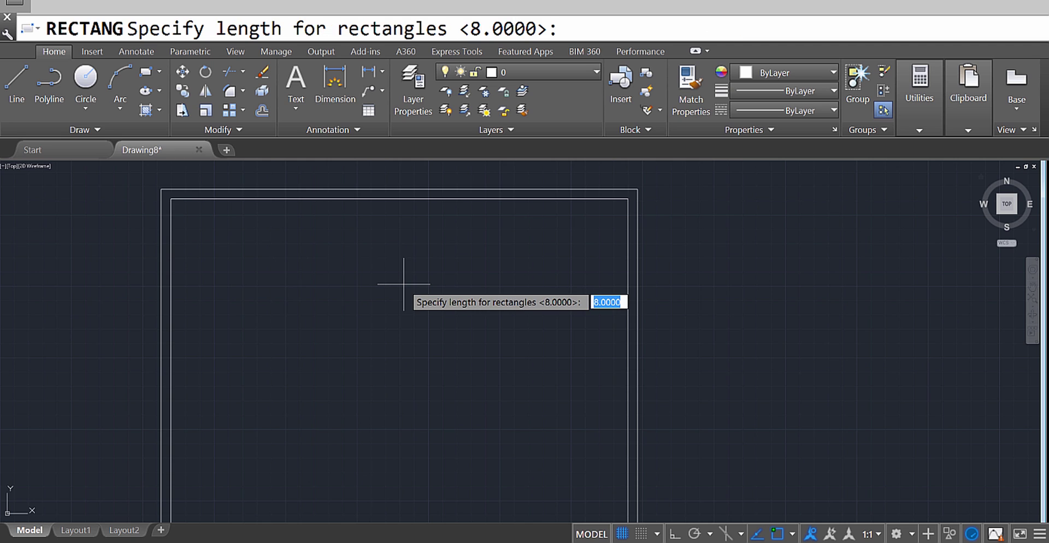
{"action": "key", "text": "Return"}
{"action": "key", "text": "Return"}
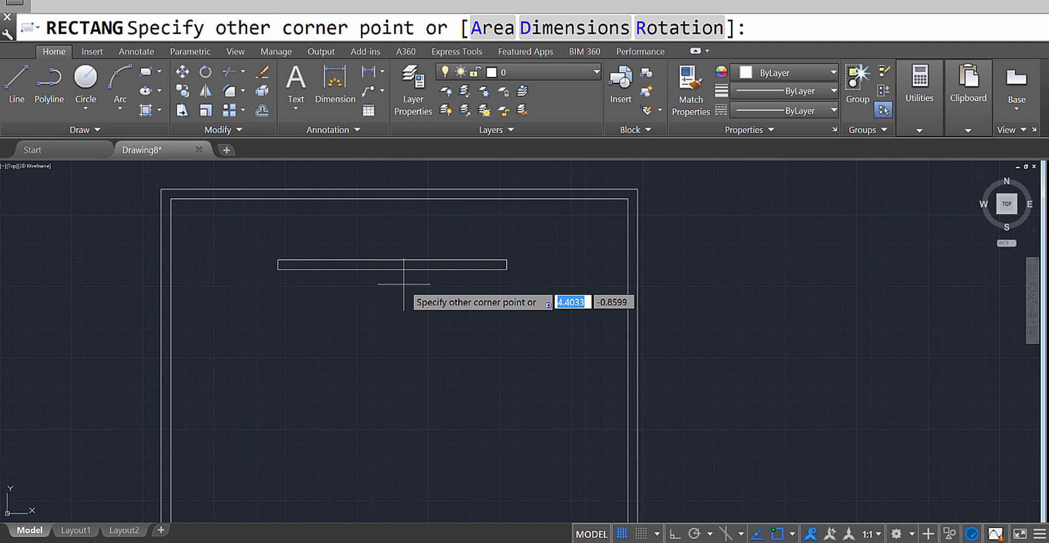
{"action": "key", "text": "Return"}
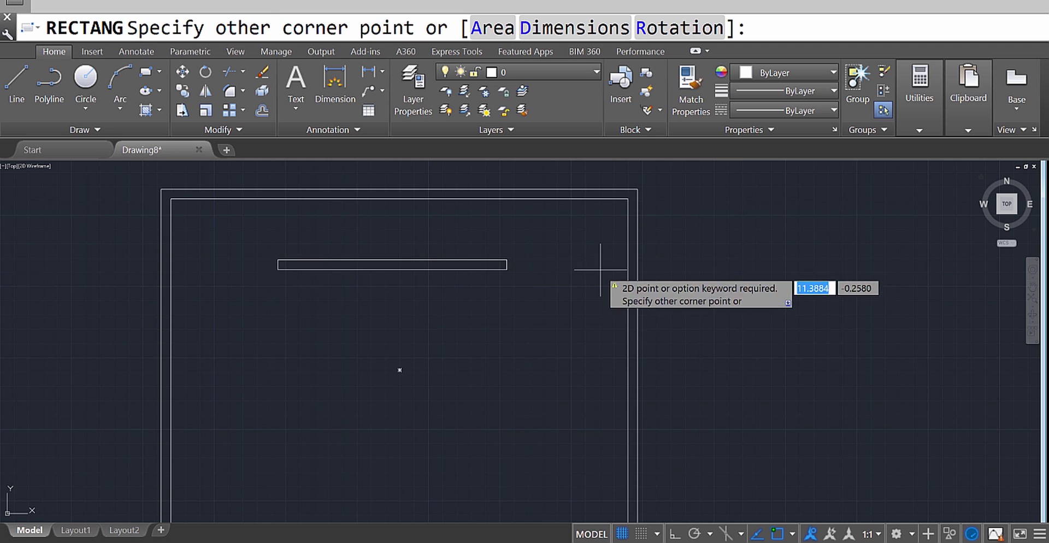
{"action": "left_click", "coordinate": [552, 286]}
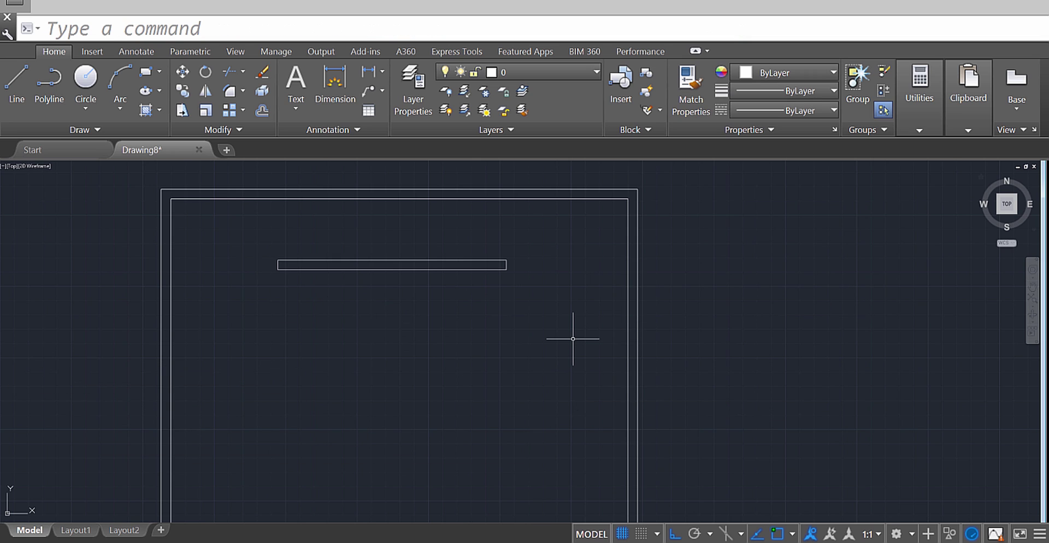
{"action": "type", "text": "REC"}
{"action": "key", "text": "Return"}
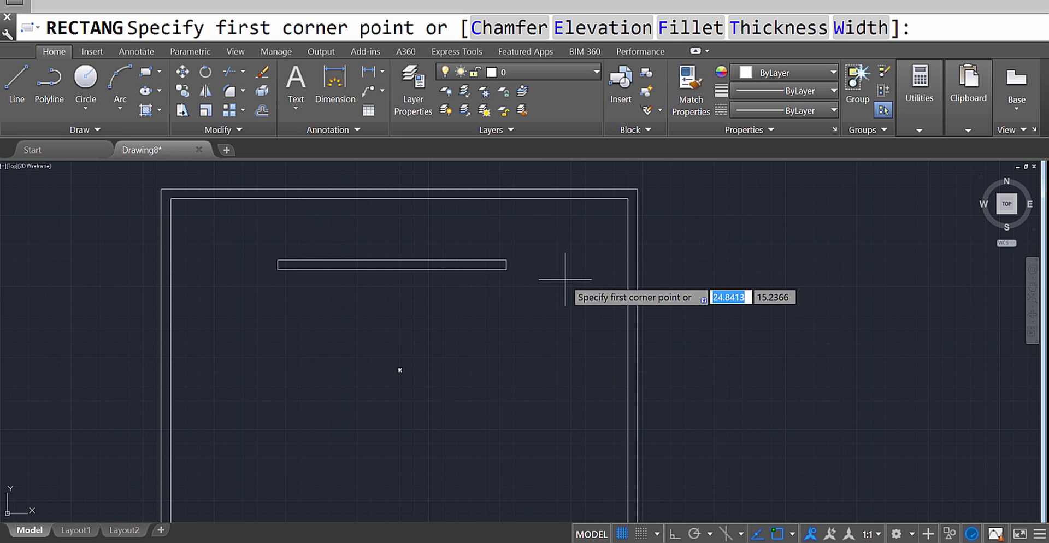
Step: Draw a vertical 0.34 by 8 sill board near the foundation's right inner edge
{"action": "left_click", "coordinate": [548, 281]}
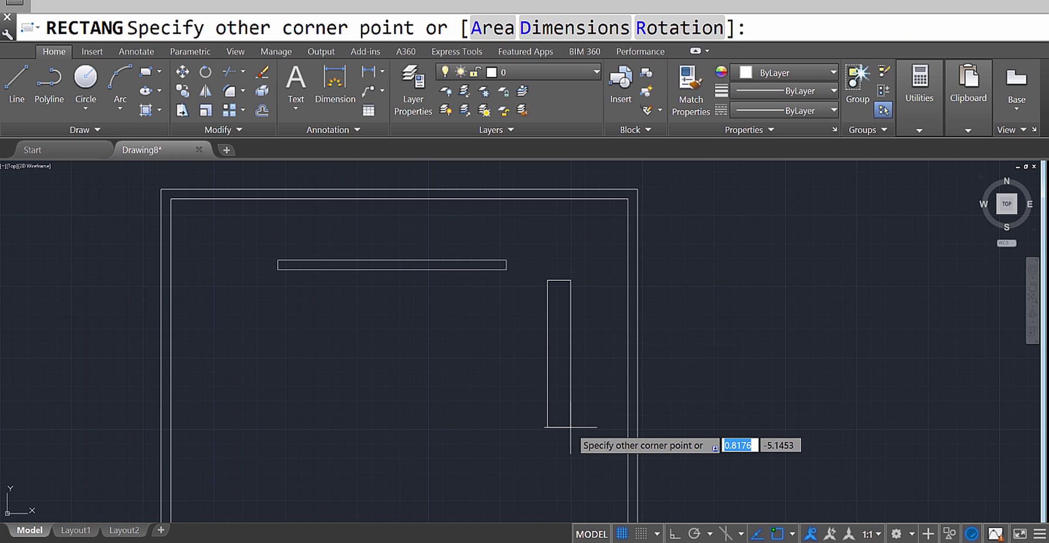
{"action": "type", "text": "d"}
{"action": "key", "text": "Return"}
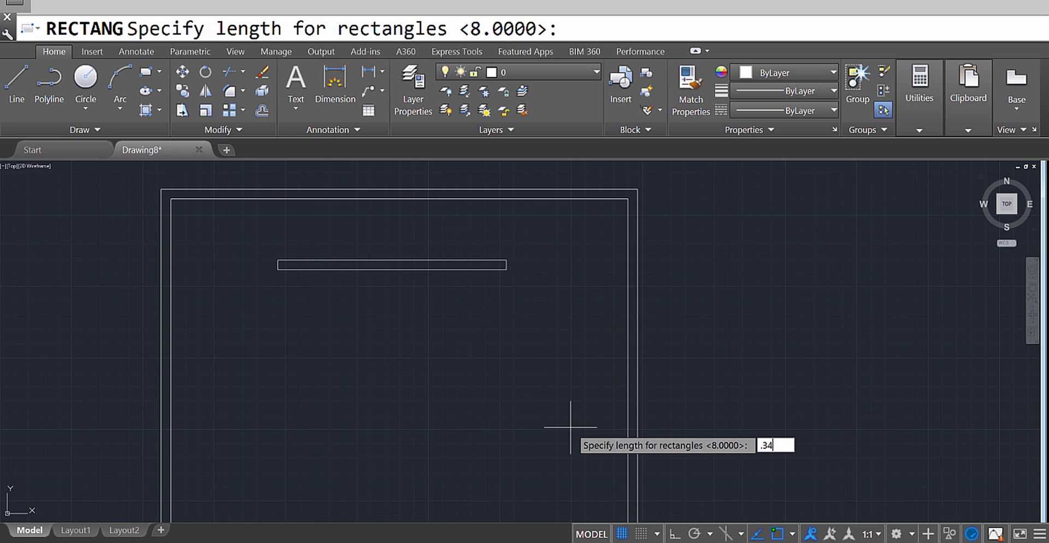
{"action": "type", "text": ".34"}
{"action": "key", "text": "Return"}
{"action": "type", "text": "8"}
{"action": "key", "text": "Return"}
{"action": "left_click", "coordinate": [602, 369]}
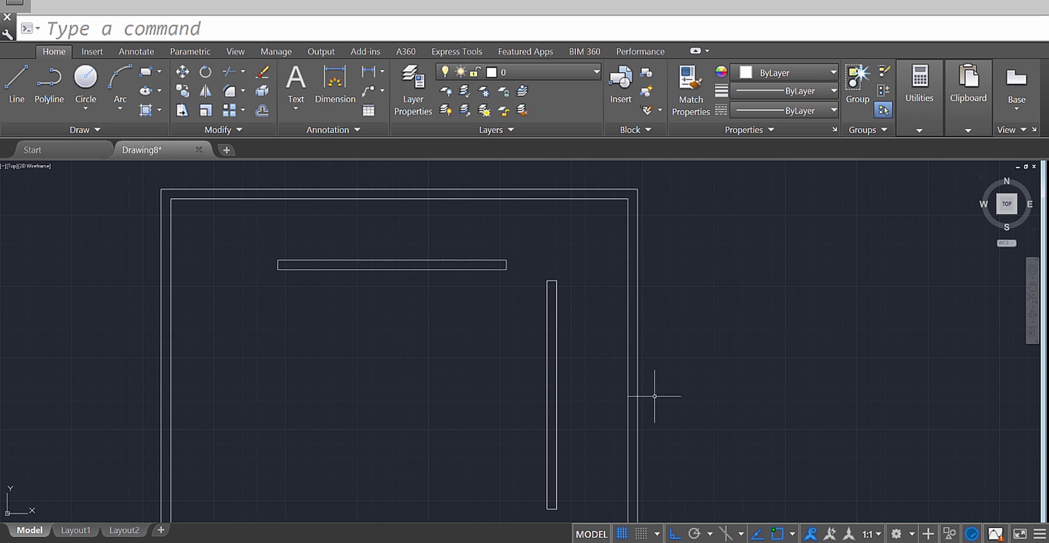
{"action": "scroll", "coordinate": [655, 393], "scroll_direction": "up", "scroll_amount": 5}
{"action": "scroll", "coordinate": [679, 286], "scroll_direction": "down", "scroll_amount": 5}
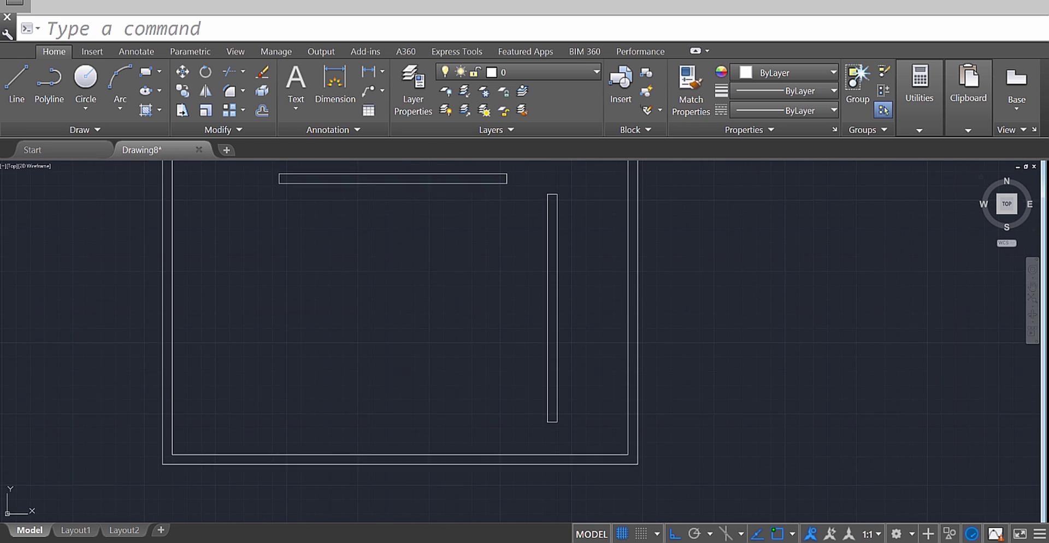
{"action": "middle_click_drag", "start_coordinate": [279, 221], "coordinate": [389, 361]}
{"action": "scroll", "coordinate": [348, 292], "scroll_direction": "up", "scroll_amount": 2}
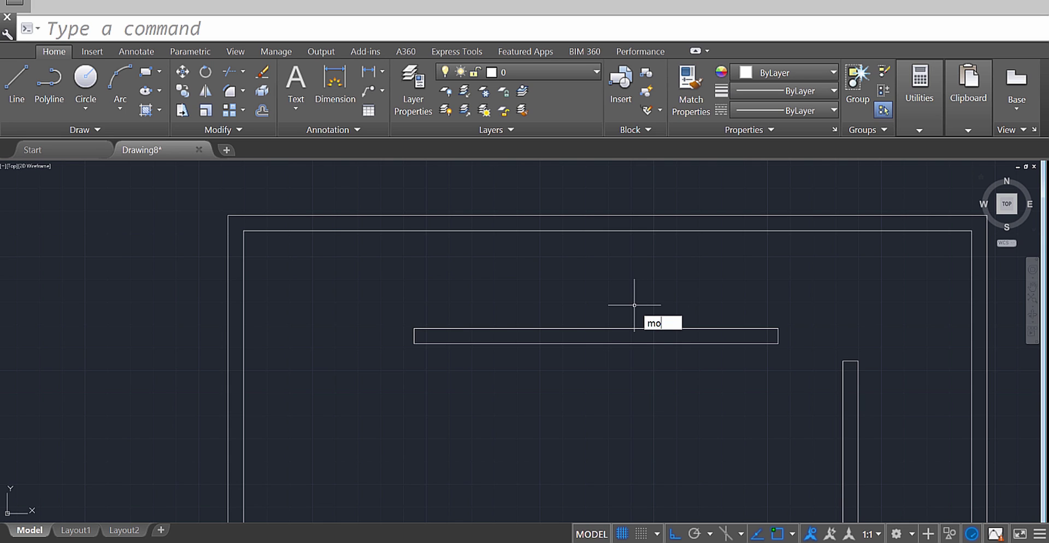
Step: Move the horizontal board by its top-left corner into the inner top-left corner
{"action": "key", "text": "Return"}
{"action": "left_click", "coordinate": [498, 382]}
{"action": "left_click", "coordinate": [344, 298]}
{"action": "key", "text": "Return"}
{"action": "scroll", "coordinate": [308, 282], "scroll_direction": "down", "scroll_amount": 2}
{"action": "scroll", "coordinate": [322, 286], "scroll_direction": "up", "scroll_amount": 4}
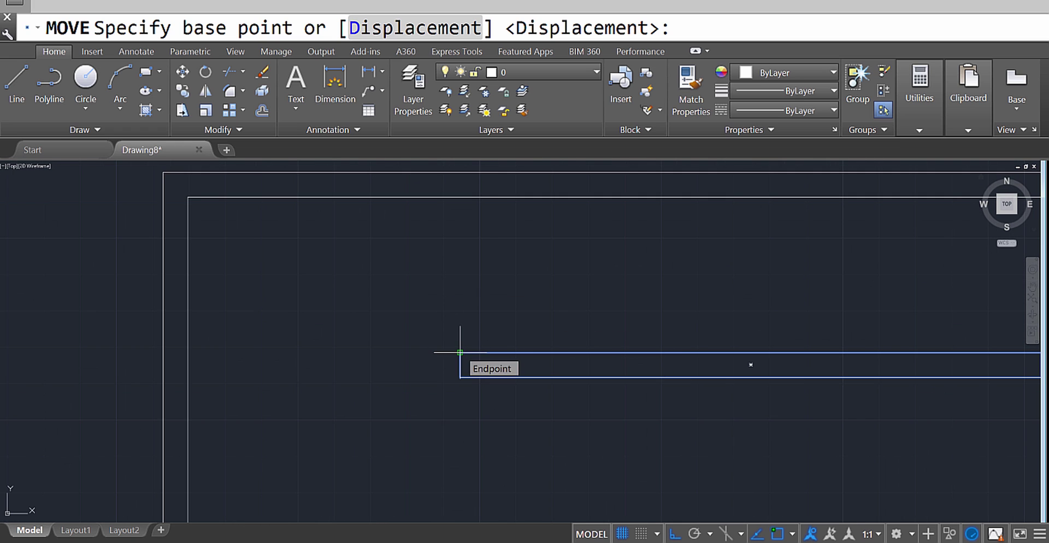
{"action": "left_click", "coordinate": [460, 353]}
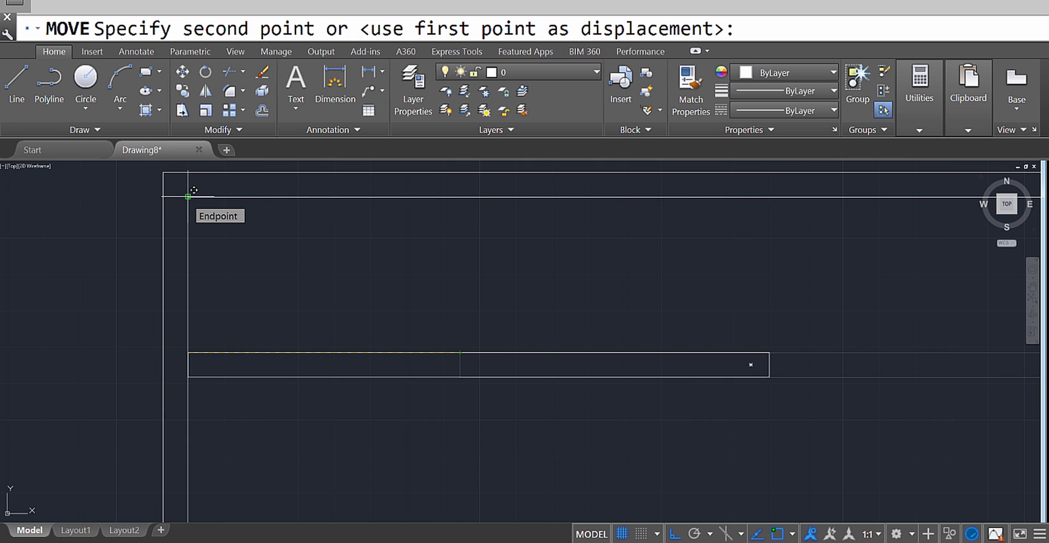
{"action": "left_click", "coordinate": [188, 195]}
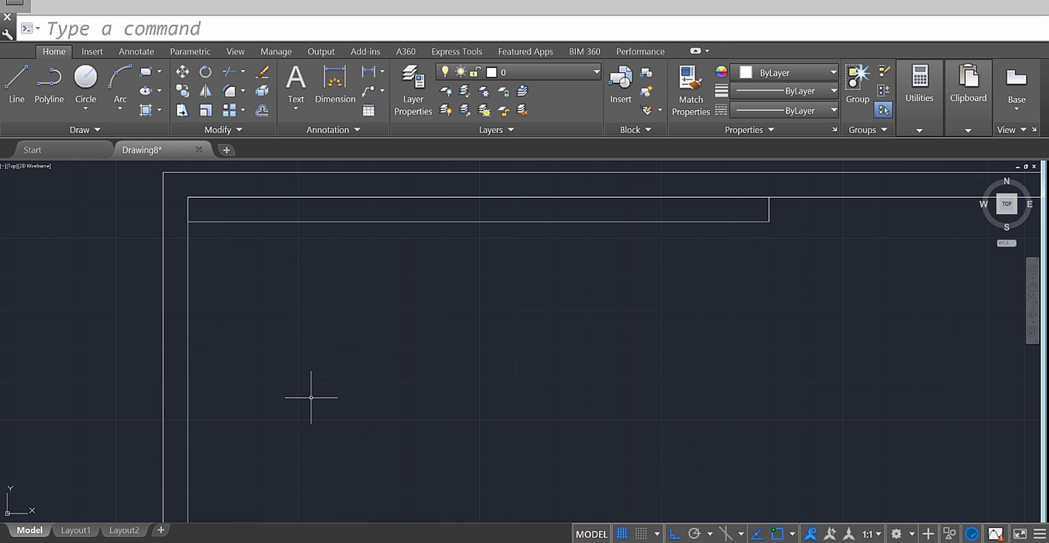
{"action": "scroll", "coordinate": [403, 328], "scroll_direction": "down", "scroll_amount": 5}
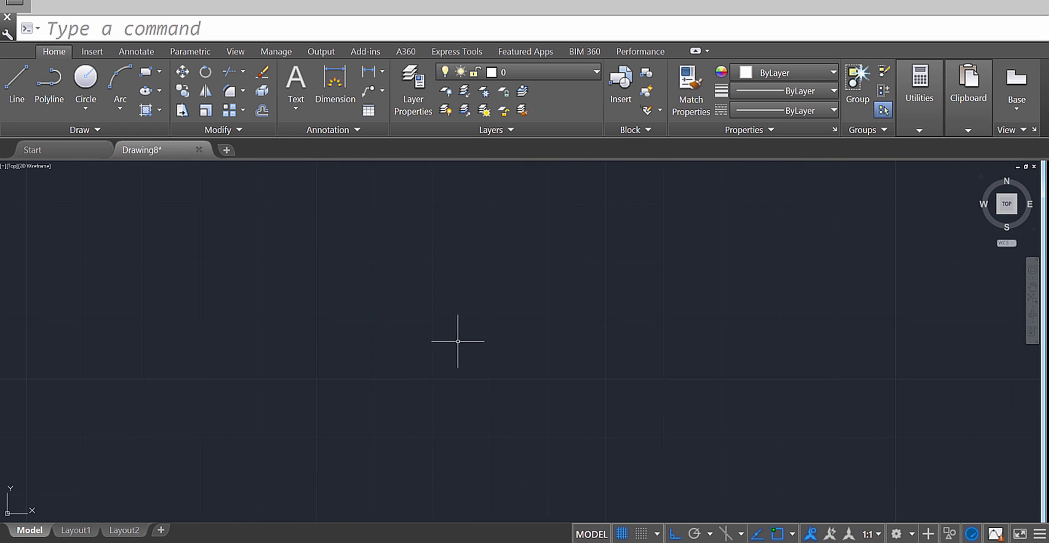
{"action": "scroll", "coordinate": [626, 345], "scroll_direction": "up", "scroll_amount": 3}
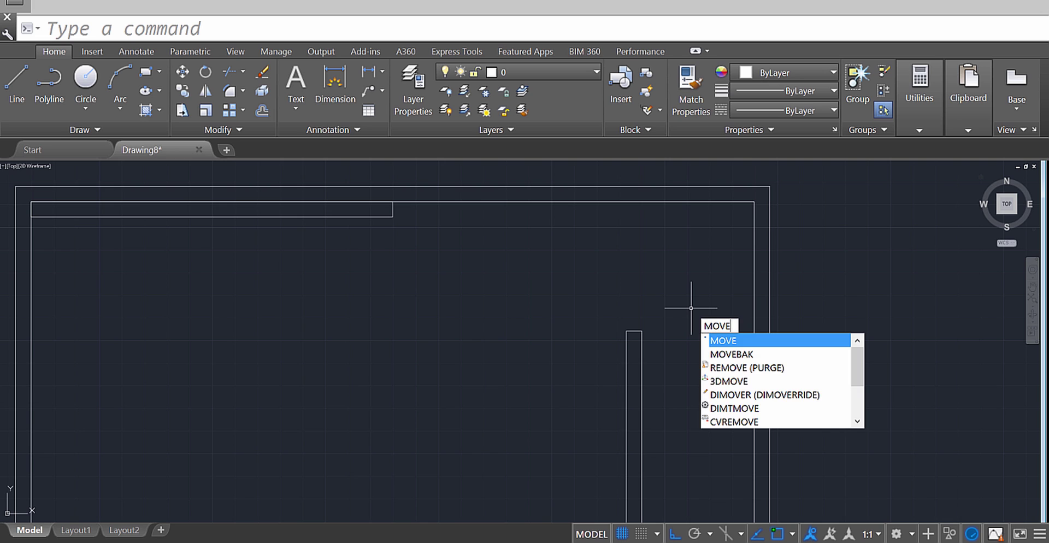
Step: Move the vertical board by its top-right corner into the inner top-right corner
{"action": "key", "text": "Return"}
{"action": "left_click", "coordinate": [690, 308]}
{"action": "left_click", "coordinate": [606, 347]}
{"action": "key", "text": "Return"}
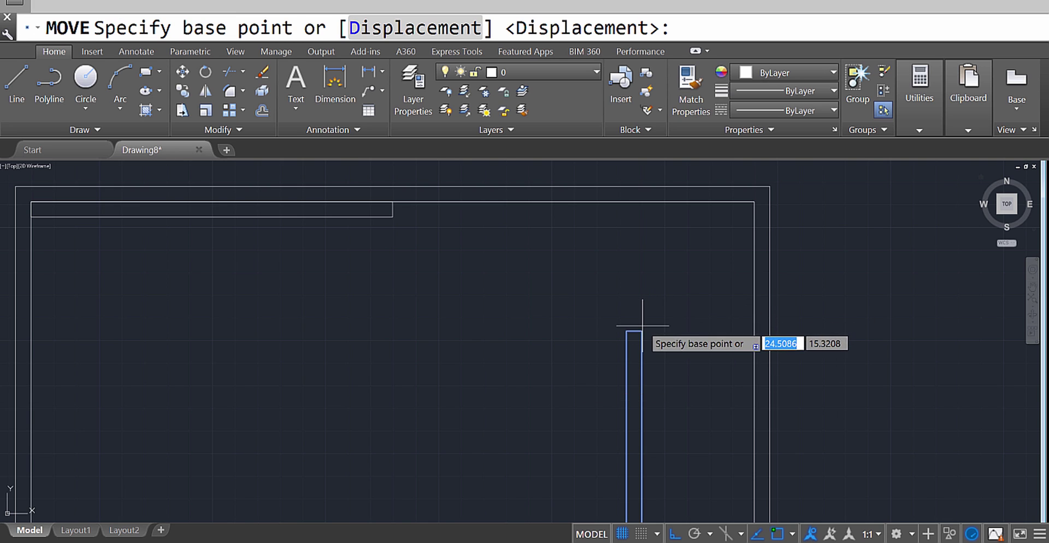
{"action": "left_click", "coordinate": [642, 331]}
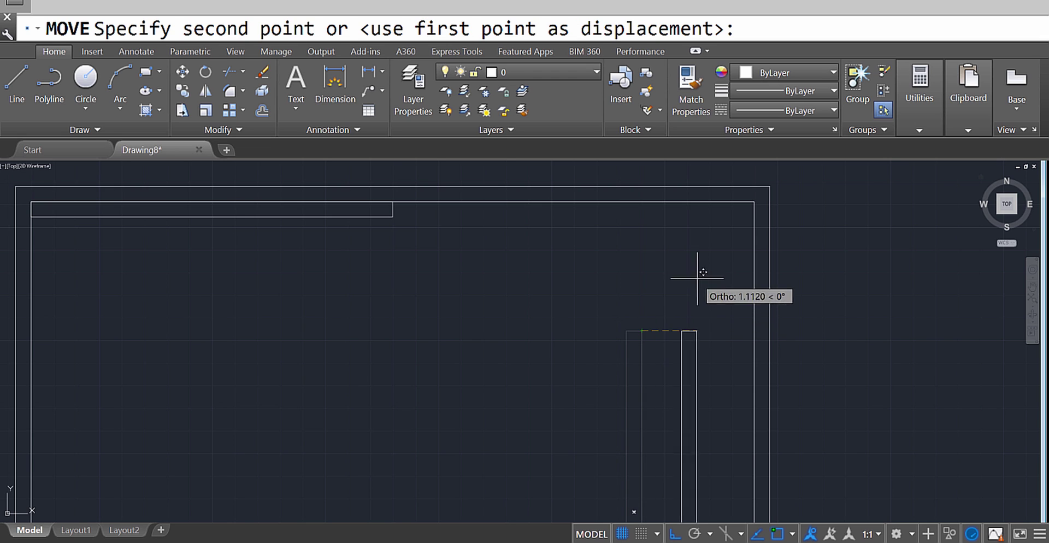
{"action": "left_click", "coordinate": [757, 202]}
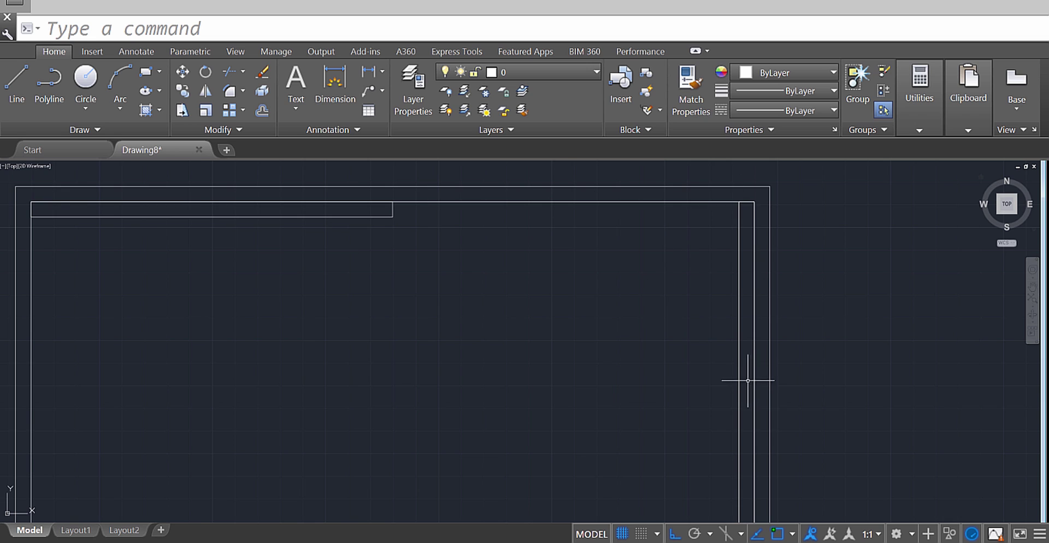
Step: Stretch the top sill board's right edge 6 units right to meet the right board
{"action": "scroll", "coordinate": [747, 379], "scroll_direction": "down", "scroll_amount": 2}
{"action": "scroll", "coordinate": [592, 353], "scroll_direction": "up", "scroll_amount": 2}
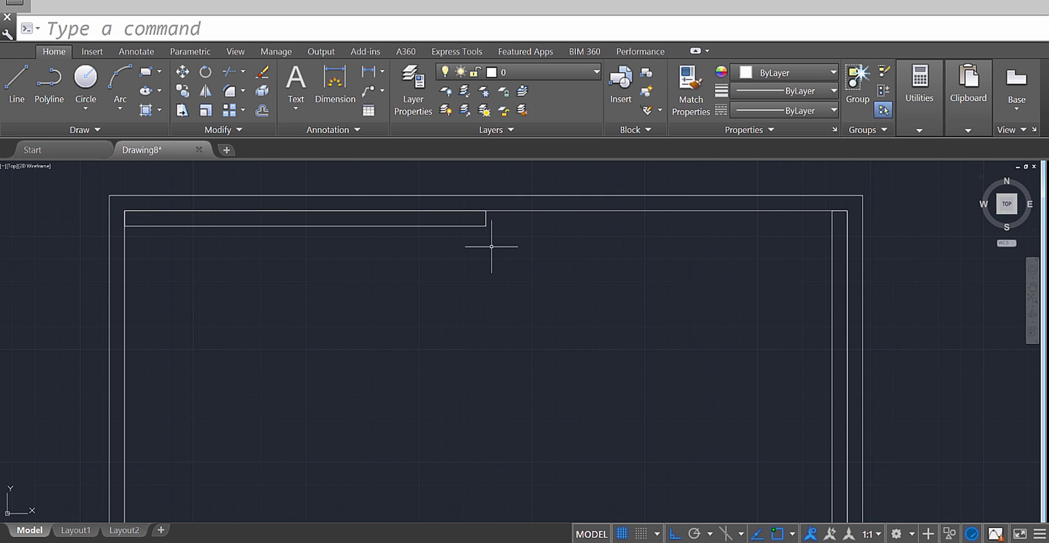
{"action": "scroll", "coordinate": [490, 245], "scroll_direction": "up", "scroll_amount": 5}
{"action": "middle_click_drag", "start_coordinate": [492, 208], "coordinate": [396, 391]}
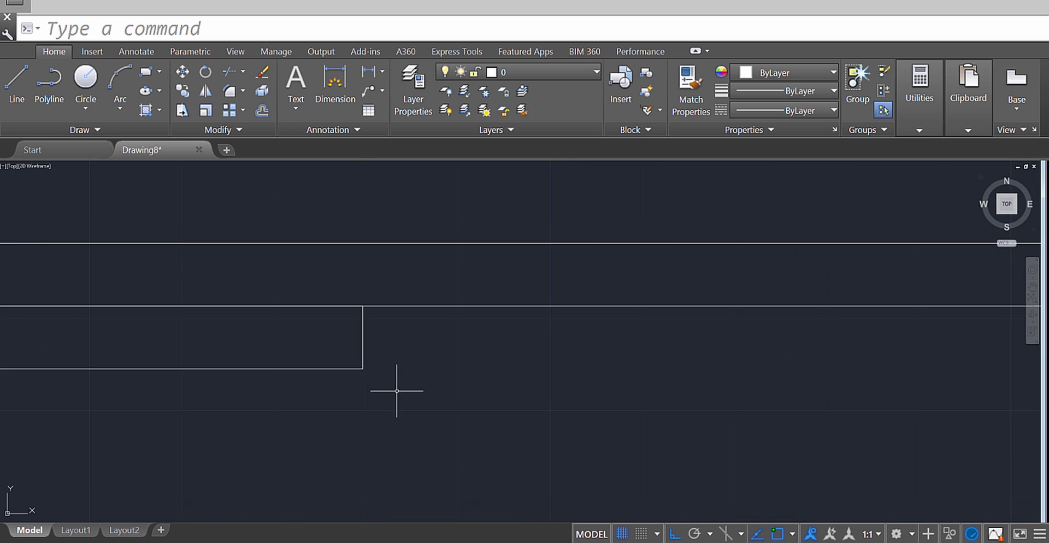
{"action": "left_click", "coordinate": [363, 353]}
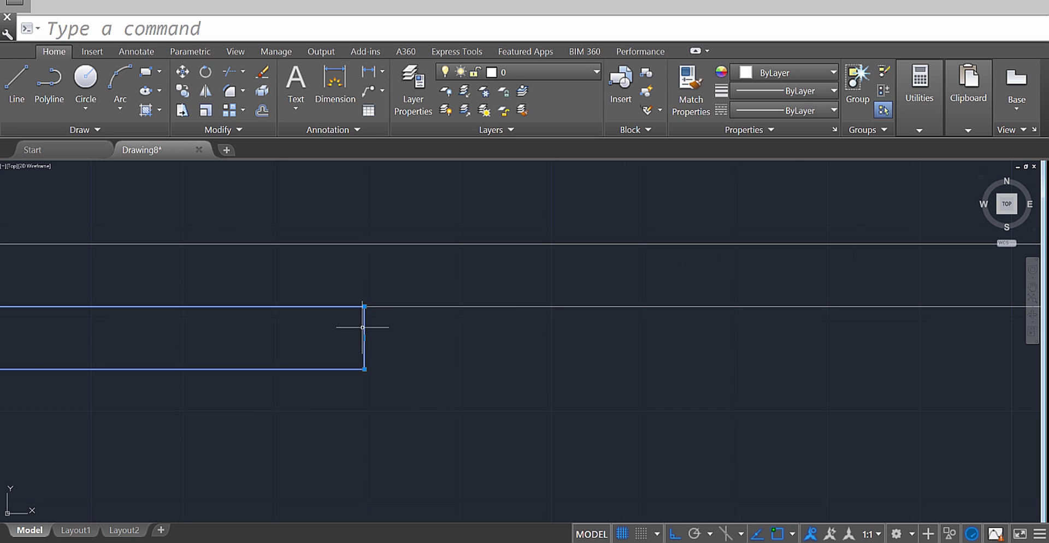
{"action": "key", "text": "XF86AudioLowerVolume"}
{"action": "scroll", "coordinate": [509, 367], "scroll_direction": "up", "scroll_amount": 2}
{"action": "scroll", "coordinate": [508, 368], "scroll_direction": "down", "scroll_amount": 4}
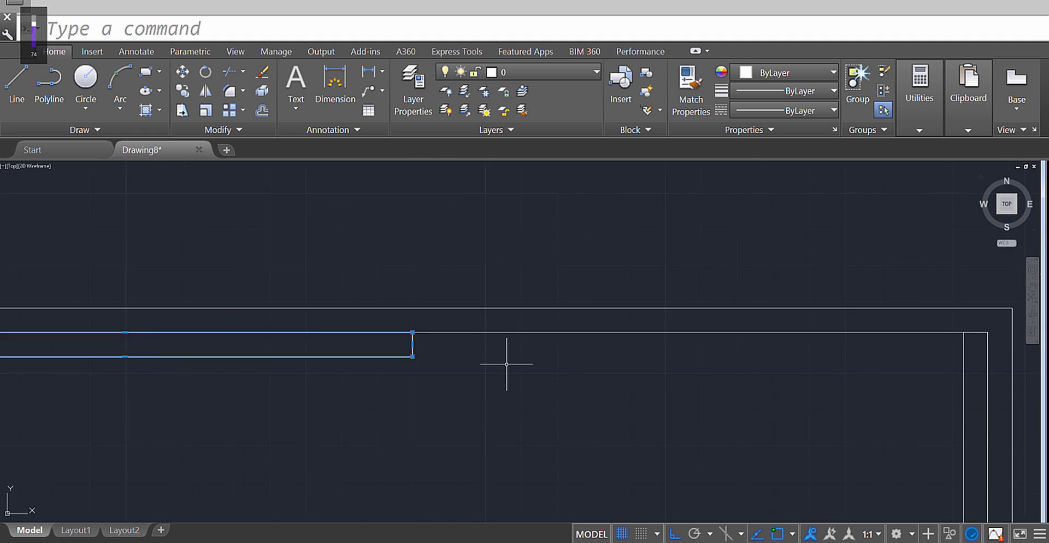
{"action": "left_click", "coordinate": [413, 344]}
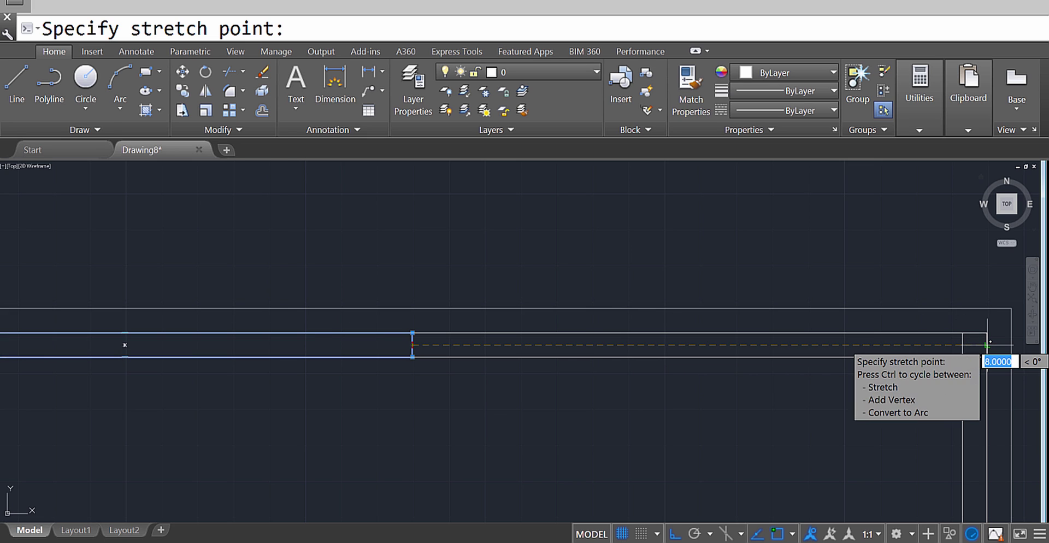
{"action": "left_click", "coordinate": [987, 344]}
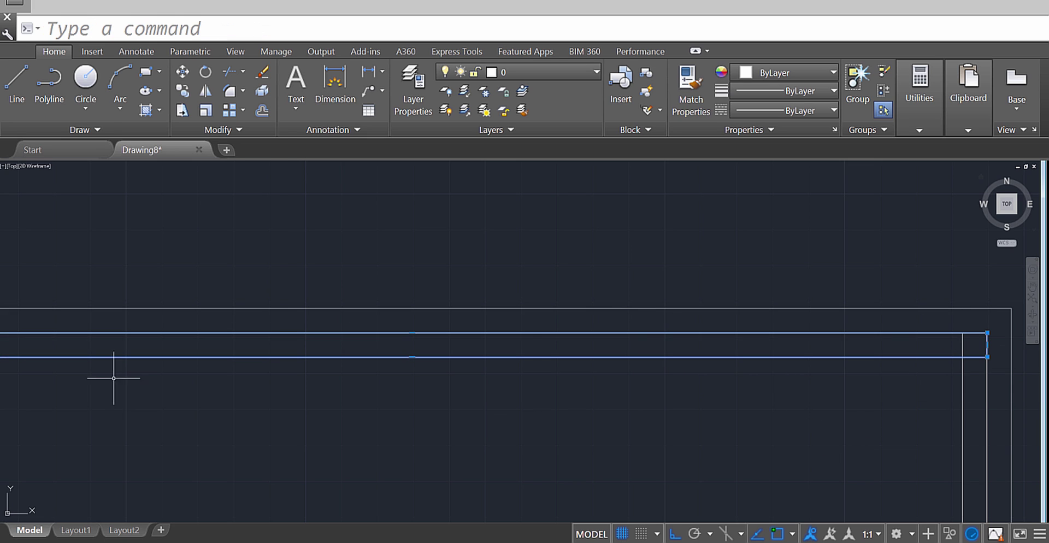
{"action": "scroll", "coordinate": [744, 346], "scroll_direction": "down", "scroll_amount": 2}
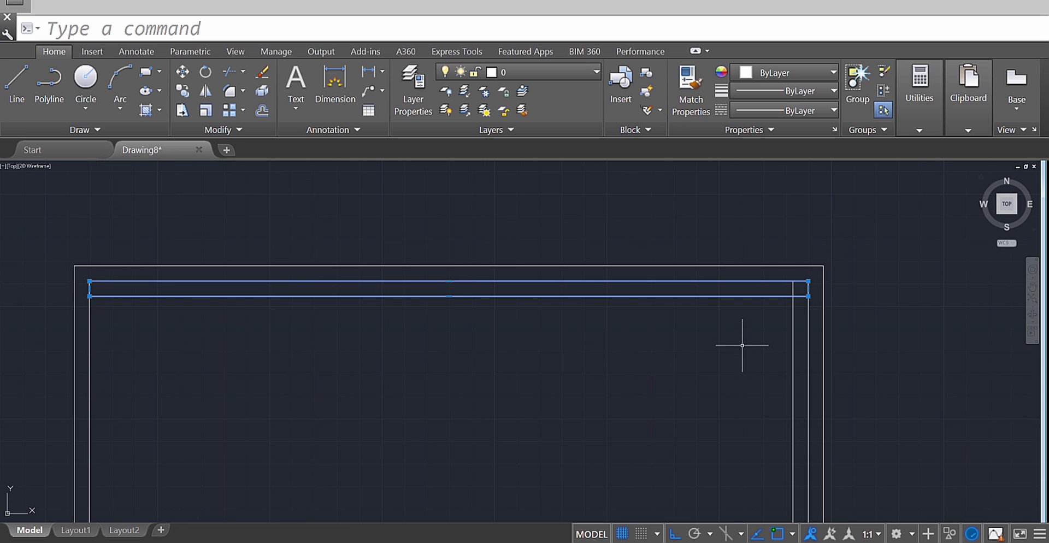
{"action": "scroll", "coordinate": [814, 379], "scroll_direction": "up", "scroll_amount": 2}
{"action": "scroll", "coordinate": [667, 269], "scroll_direction": "down", "scroll_amount": 2}
{"action": "scroll", "coordinate": [645, 298], "scroll_direction": "up", "scroll_amount": 2}
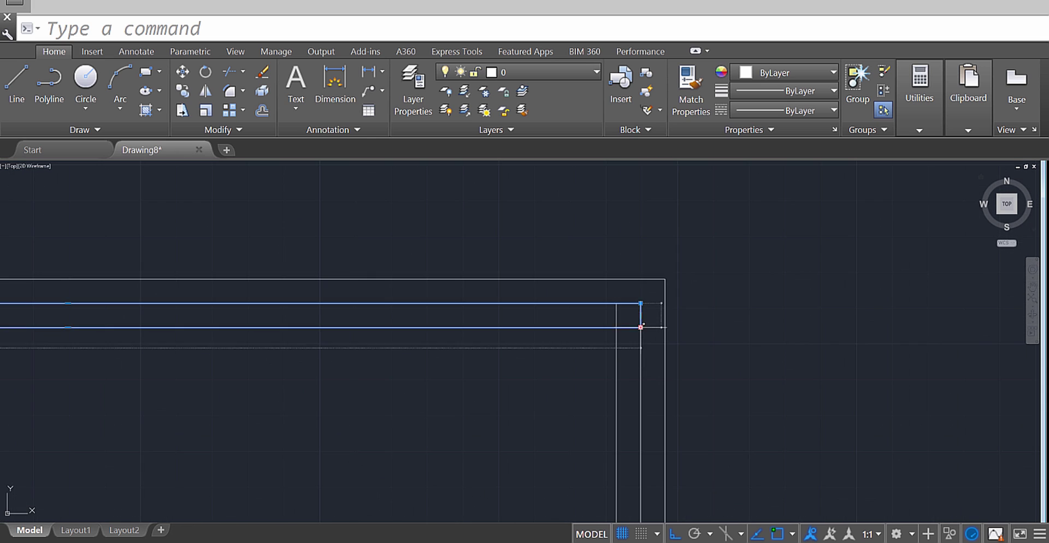
{"action": "scroll", "coordinate": [628, 324], "scroll_direction": "up", "scroll_amount": 1}
{"action": "scroll", "coordinate": [643, 463], "scroll_direction": "down", "scroll_amount": 3}
{"action": "scroll", "coordinate": [705, 281], "scroll_direction": "down", "scroll_amount": 2}
{"action": "scroll", "coordinate": [665, 358], "scroll_direction": "up", "scroll_amount": 3}
{"action": "scroll", "coordinate": [663, 303], "scroll_direction": "up", "scroll_amount": 2}
{"action": "scroll", "coordinate": [627, 470], "scroll_direction": "down", "scroll_amount": 4}
{"action": "scroll", "coordinate": [599, 355], "scroll_direction": "up", "scroll_amount": 4}
{"action": "scroll", "coordinate": [609, 363], "scroll_direction": "up", "scroll_amount": 1}
Step: Extend the right sill board's bottom end 4 units down to span the inner height
{"action": "left_click", "coordinate": [595, 336]}
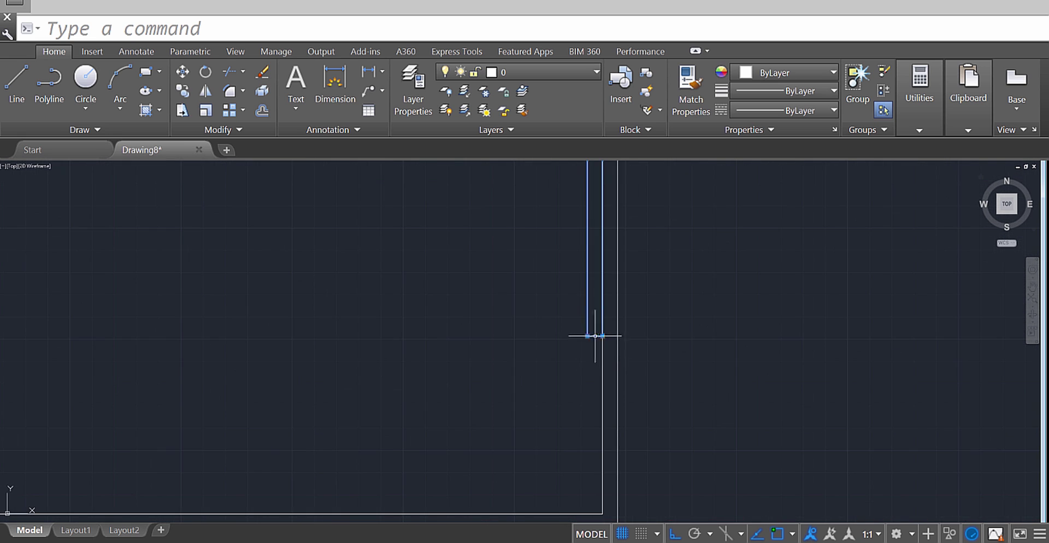
{"action": "left_click", "coordinate": [602, 335]}
{"action": "middle_click_drag", "start_coordinate": [604, 426], "coordinate": [583, 243]}
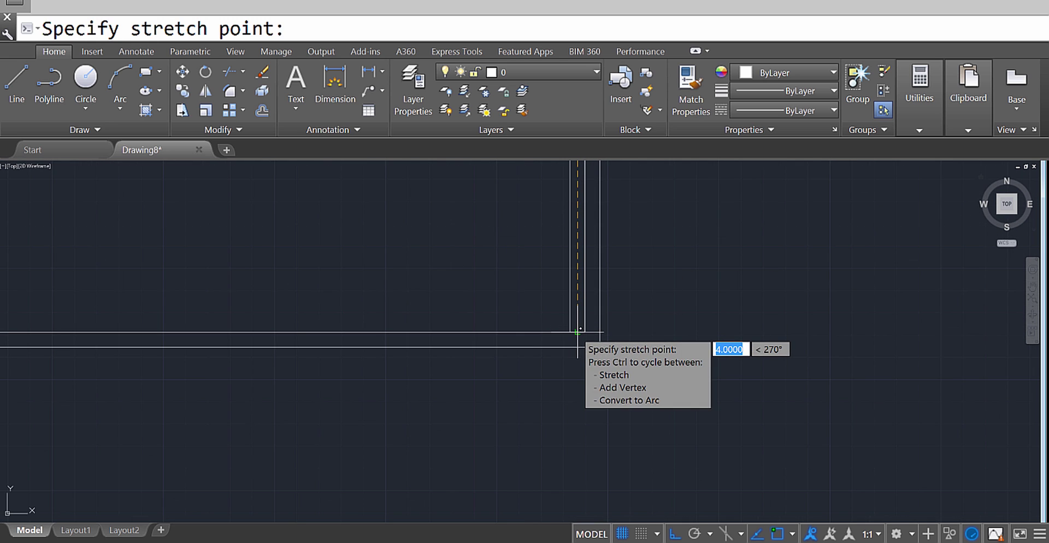
{"action": "left_click", "coordinate": [577, 332]}
{"action": "scroll", "coordinate": [621, 293], "scroll_direction": "down", "scroll_amount": 3}
{"action": "middle_click_drag", "start_coordinate": [620, 293], "coordinate": [577, 340]}
{"action": "scroll", "coordinate": [576, 334], "scroll_direction": "up", "scroll_amount": 2}
{"action": "key", "text": "Escape"}
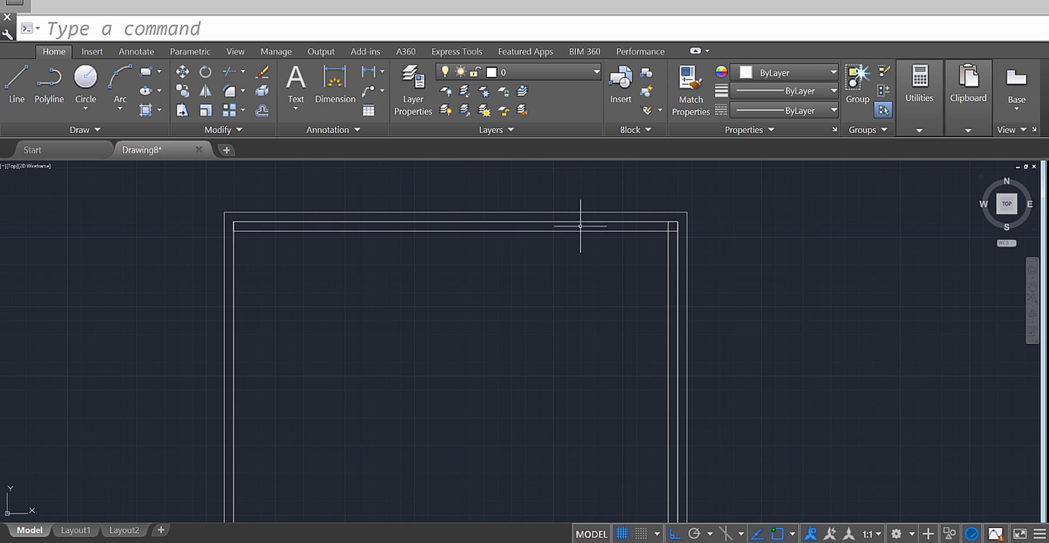
Step: Start the COPY command and select the right-side sill board
{"action": "middle_click_drag", "start_coordinate": [660, 378], "coordinate": [723, 296]}
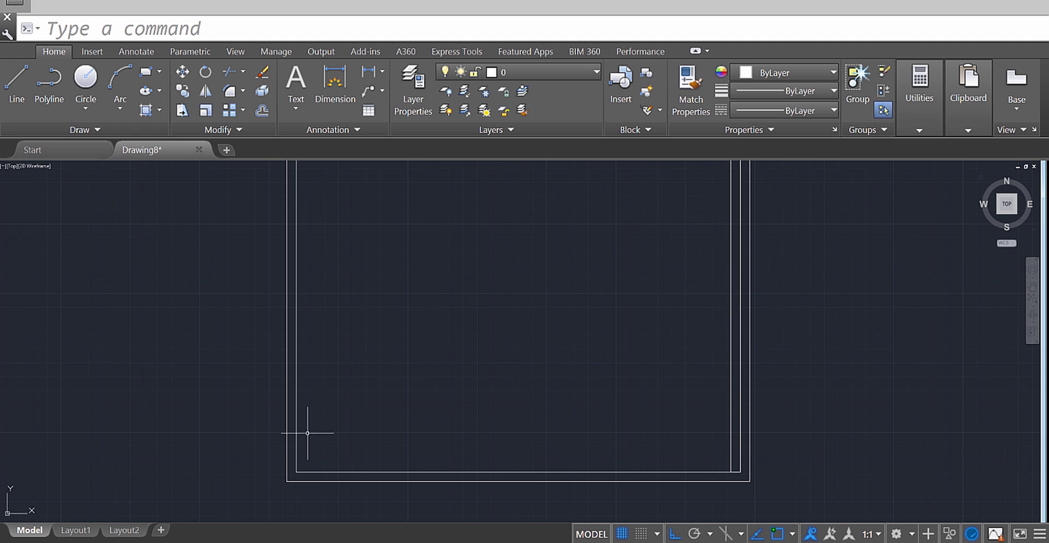
{"action": "scroll", "coordinate": [713, 430], "scroll_direction": "up", "scroll_amount": 2}
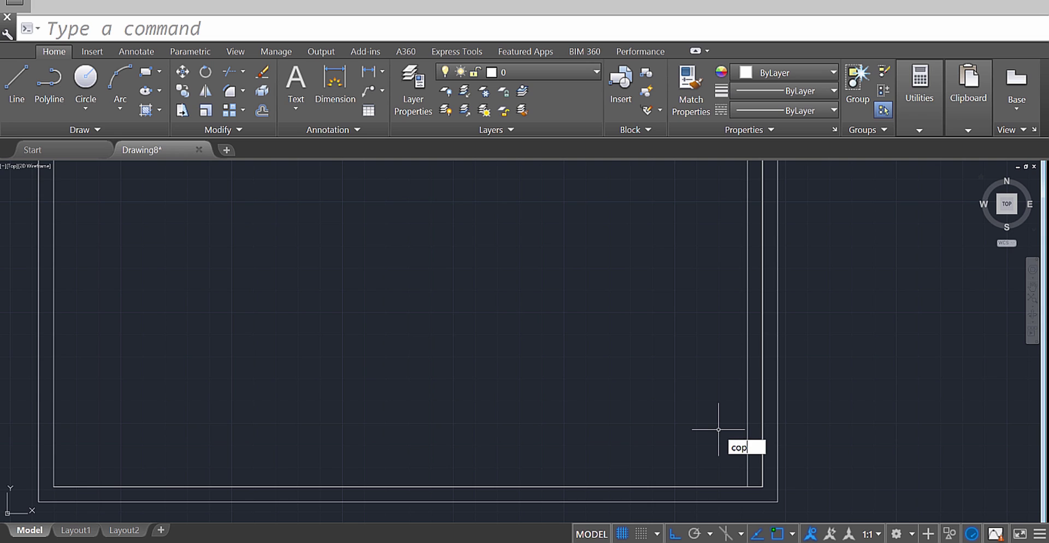
{"action": "type", "text": "y"}
{"action": "key", "text": "Return"}
{"action": "left_click", "coordinate": [747, 416]}
{"action": "key", "text": "Return"}
Step: Copy the board from its bottom corner to the foundation's bottom-left inner corner
{"action": "middle_click_drag", "start_coordinate": [705, 494], "coordinate": [712, 360]}
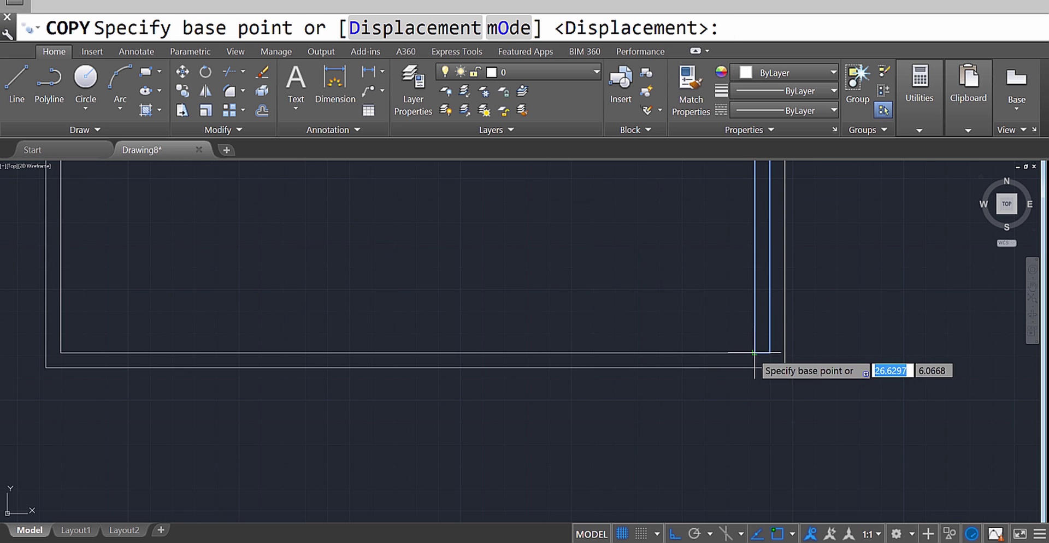
{"action": "scroll", "coordinate": [735, 355], "scroll_direction": "up", "scroll_amount": 2}
{"action": "scroll", "coordinate": [739, 354], "scroll_direction": "up", "scroll_amount": 2}
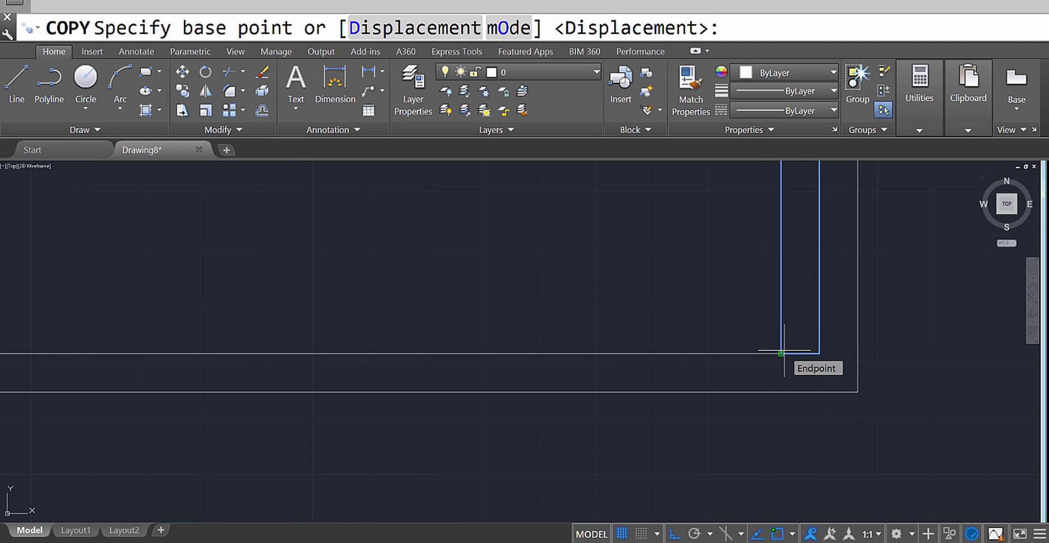
{"action": "left_click", "coordinate": [781, 353]}
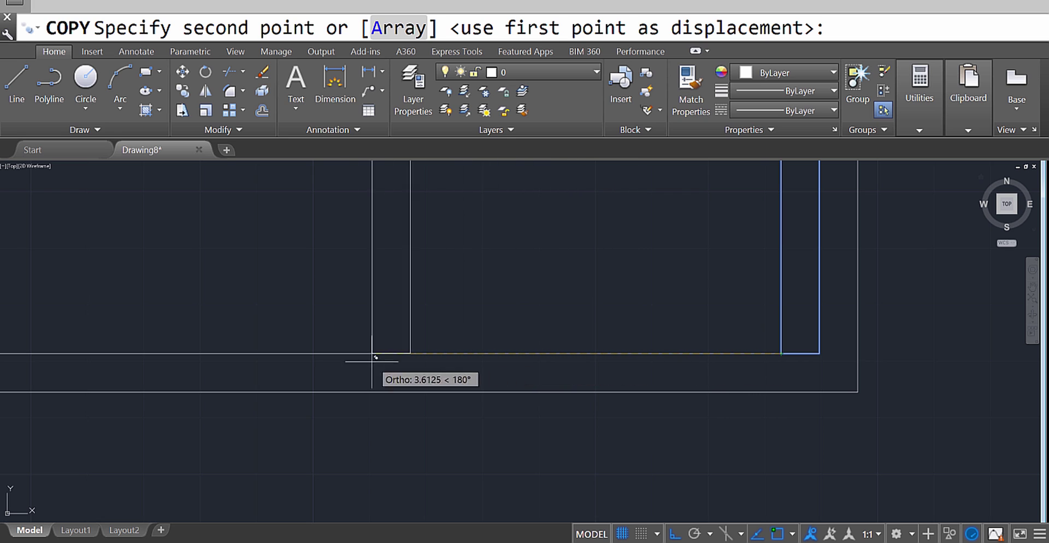
{"action": "middle_click_drag", "start_coordinate": [234, 367], "coordinate": [632, 295]}
{"action": "scroll", "coordinate": [632, 292], "scroll_direction": "up", "scroll_amount": 2}
{"action": "scroll", "coordinate": [632, 292], "scroll_direction": "down", "scroll_amount": 2}
{"action": "middle_click_drag", "start_coordinate": [428, 298], "coordinate": [386, 288]}
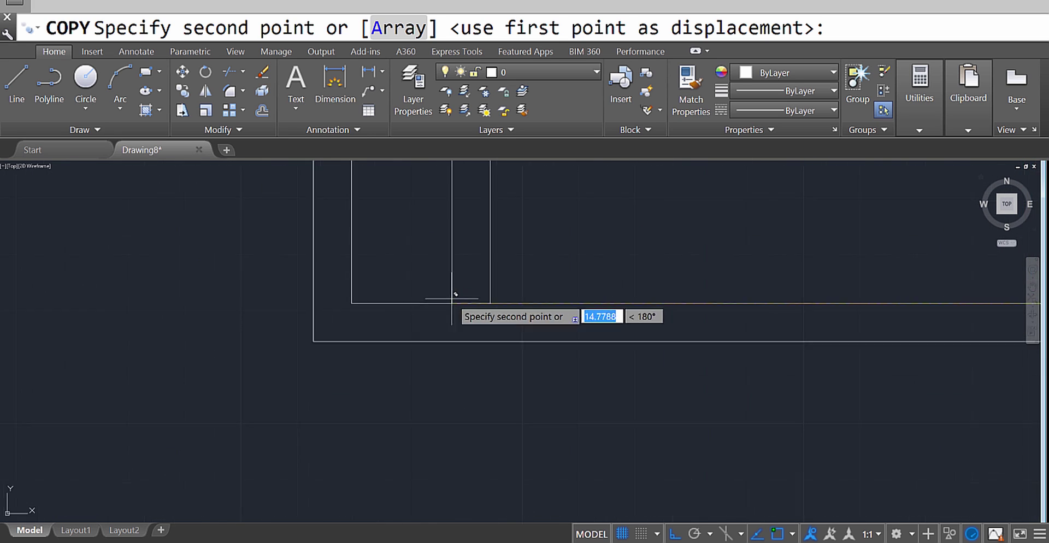
{"action": "left_click", "coordinate": [352, 303]}
{"action": "scroll", "coordinate": [515, 313], "scroll_direction": "down", "scroll_amount": 3}
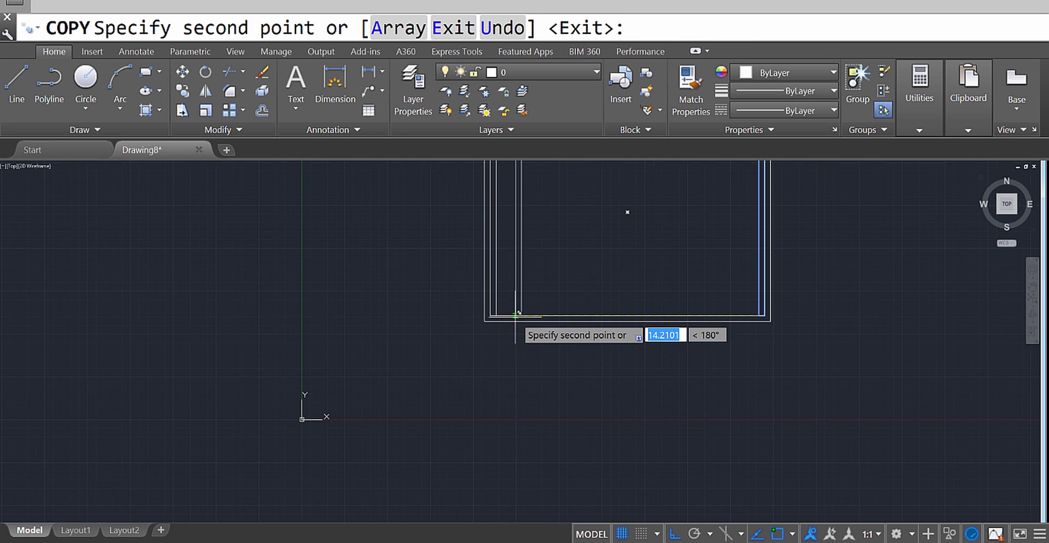
{"action": "middle_click_drag", "start_coordinate": [581, 317], "coordinate": [462, 500]}
{"action": "key", "text": "Return"}
Step: Start COPY and select the top sill board
{"action": "middle_click_drag", "start_coordinate": [453, 451], "coordinate": [484, 301]}
{"action": "scroll", "coordinate": [485, 301], "scroll_direction": "up", "scroll_amount": 2}
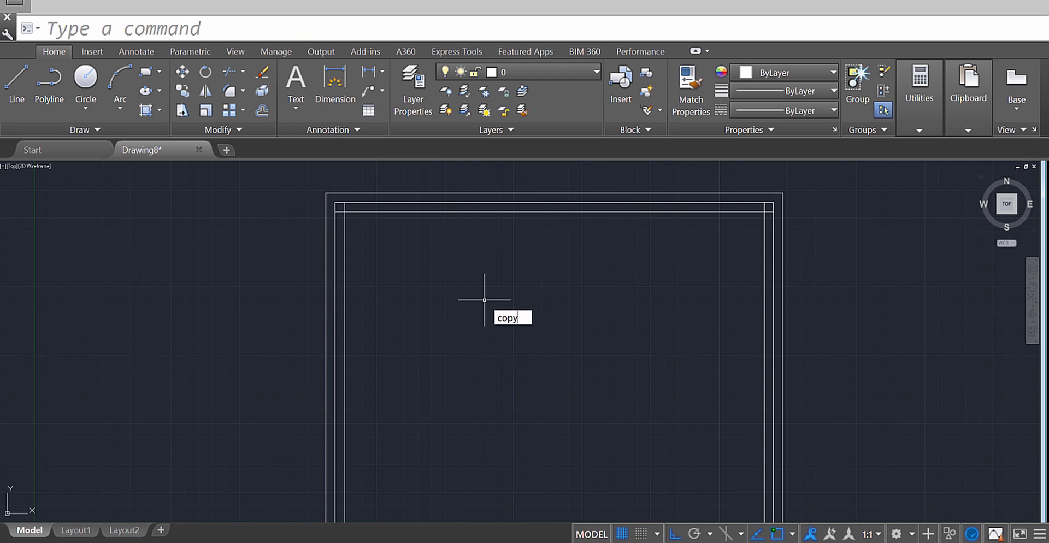
{"action": "type", "text": "copy"}
{"action": "key", "text": "Return"}
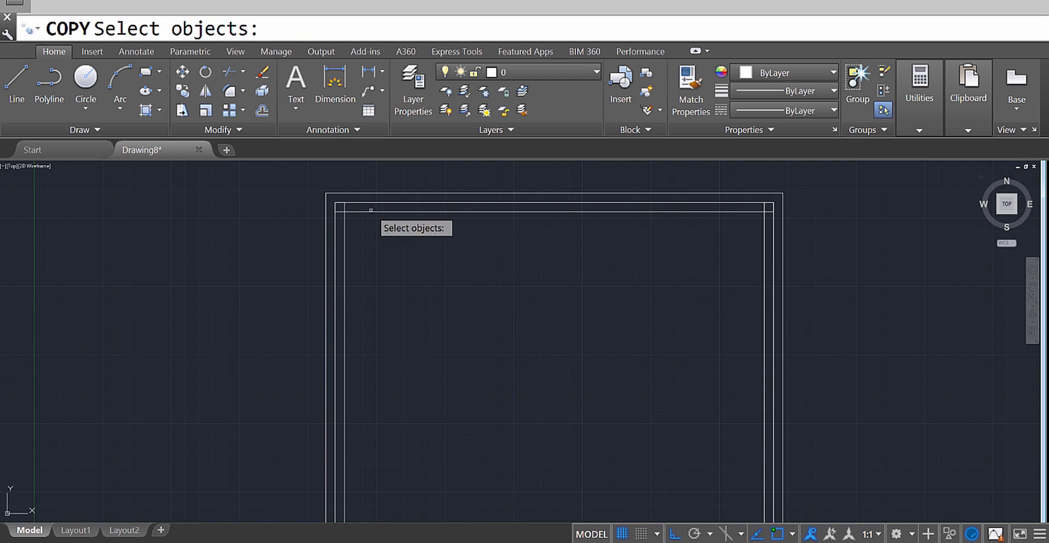
{"action": "left_click", "coordinate": [364, 212]}
{"action": "key", "text": "Return"}
Step: Copy the top board from its left corner down to the bottom-left inner corner
{"action": "scroll", "coordinate": [337, 210], "scroll_direction": "up", "scroll_amount": 3}
{"action": "scroll", "coordinate": [337, 210], "scroll_direction": "up", "scroll_amount": 3}
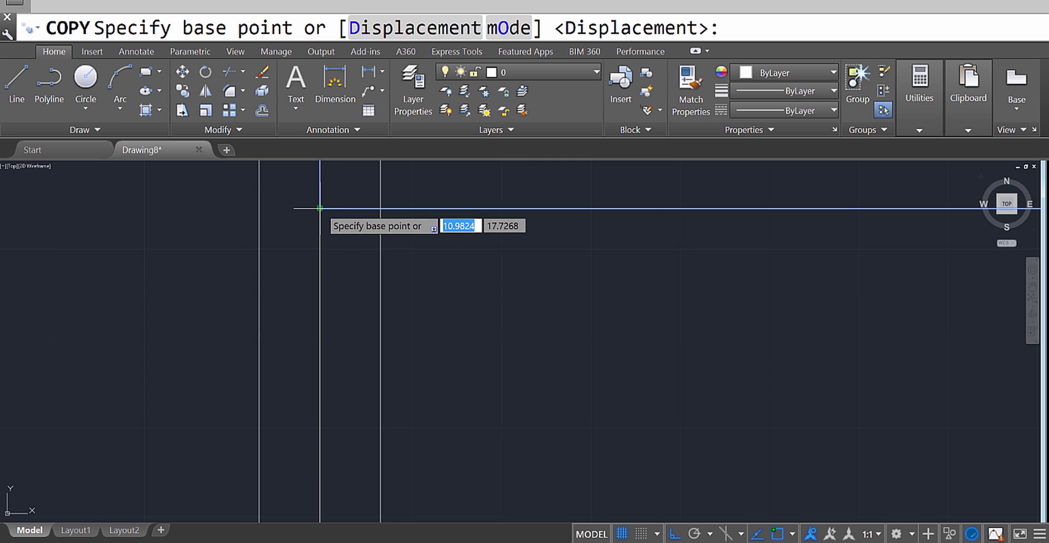
{"action": "left_click", "coordinate": [319, 209]}
{"action": "scroll", "coordinate": [352, 332], "scroll_direction": "down", "scroll_amount": 4}
{"action": "scroll", "coordinate": [358, 219], "scroll_direction": "down", "scroll_amount": 3}
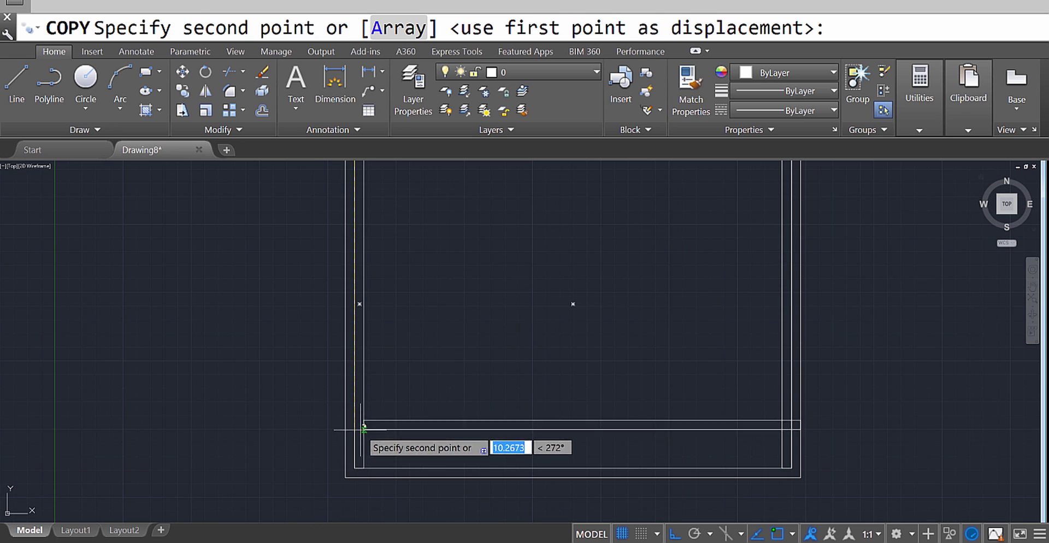
{"action": "scroll", "coordinate": [362, 429], "scroll_direction": "up", "scroll_amount": 2}
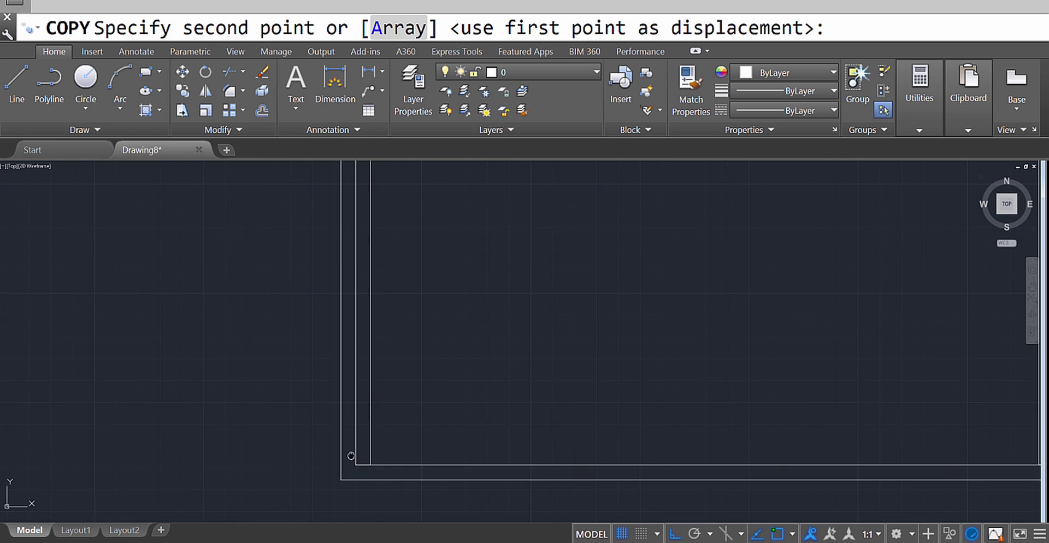
{"action": "scroll", "coordinate": [352, 382], "scroll_direction": "up", "scroll_amount": 3}
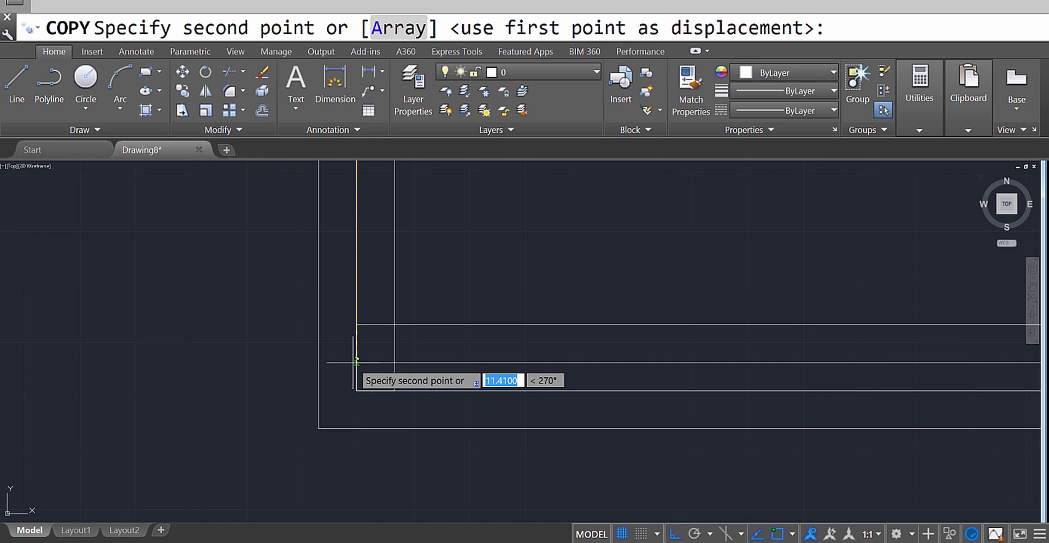
{"action": "left_click", "coordinate": [356, 389]}
{"action": "scroll", "coordinate": [556, 366], "scroll_direction": "down", "scroll_amount": 3}
{"action": "key", "text": "Return"}
{"action": "mouse_move", "coordinate": [788, 331]}
{"action": "middle_mouse_down"}
{"action": "mouse_move", "coordinate": [696, 309]}
{"action": "mouse_move", "coordinate": [650, 391]}
{"action": "mouse_move", "coordinate": [554, 399]}
{"action": "middle_mouse_up"}
{"action": "scroll", "coordinate": [650, 397], "scroll_direction": "down", "scroll_amount": 2}
{"action": "scroll", "coordinate": [653, 397], "scroll_direction": "up", "scroll_amount": 2}
Step: Zoom out so the whole double outline with all four sill boards is visible
{"action": "scroll", "coordinate": [652, 396], "scroll_direction": "down", "scroll_amount": 2}
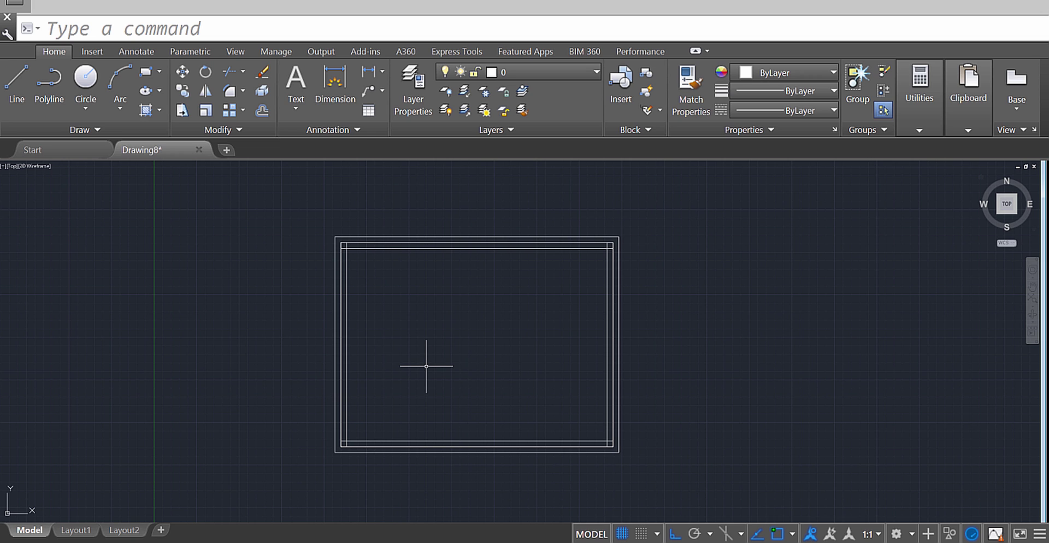
{"action": "scroll", "coordinate": [426, 367], "scroll_direction": "down", "scroll_amount": 2}
{"action": "scroll", "coordinate": [426, 366], "scroll_direction": "up", "scroll_amount": 2}
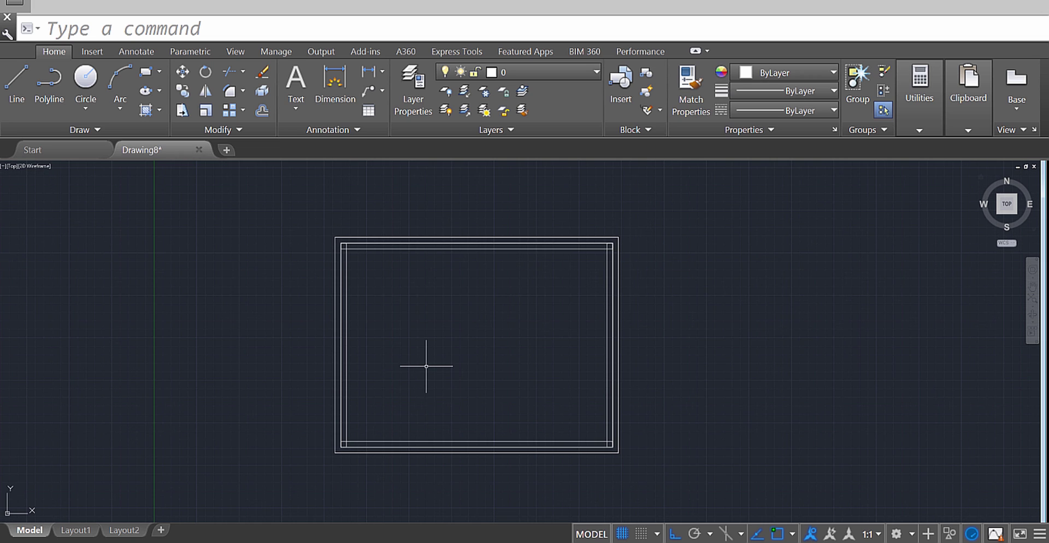